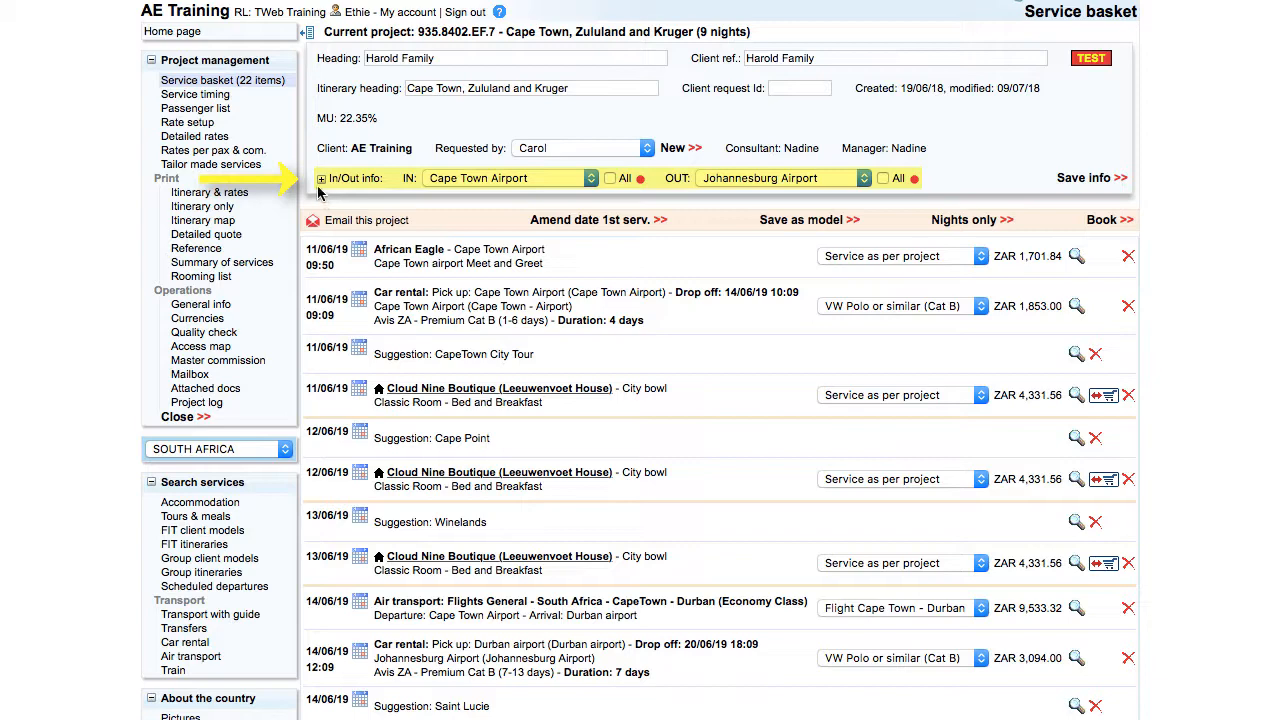
Step: Expand the In/Out info and enter the IN flight as BA59, overnight, departing from London Heathrow
{"action": "left_click", "coordinate": [321, 180]}
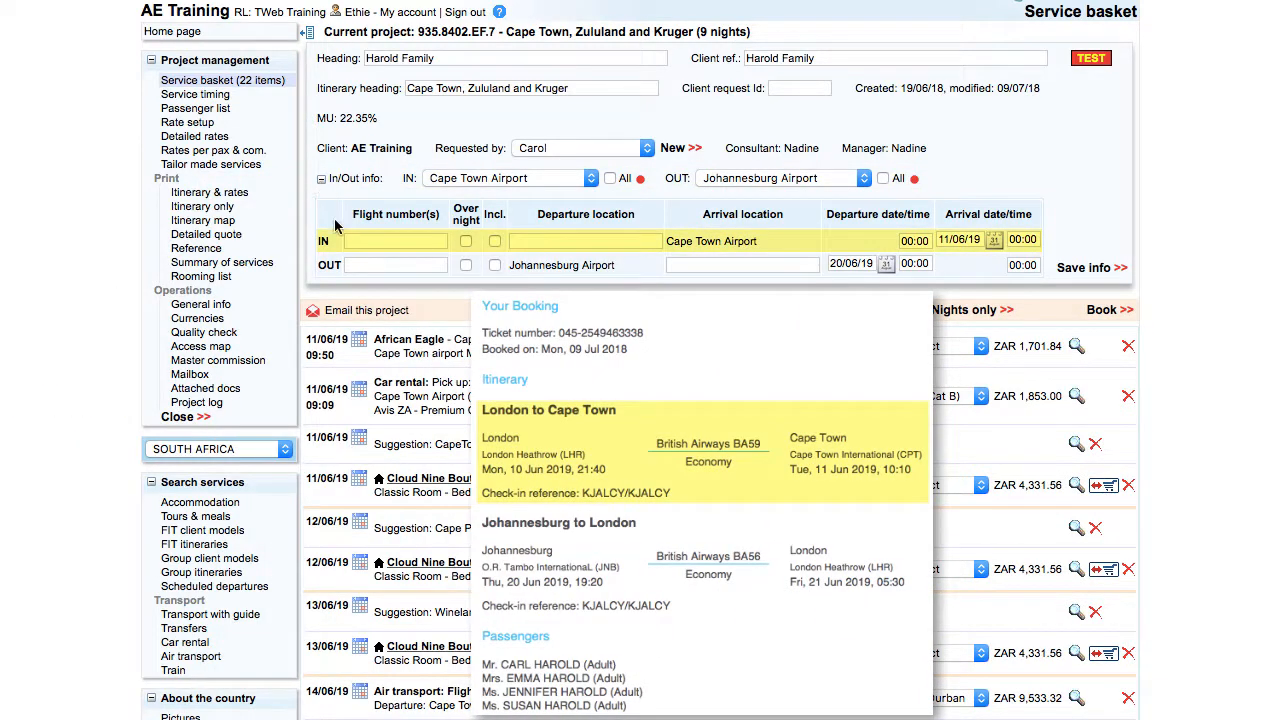
{"action": "type", "text": "BA59"}
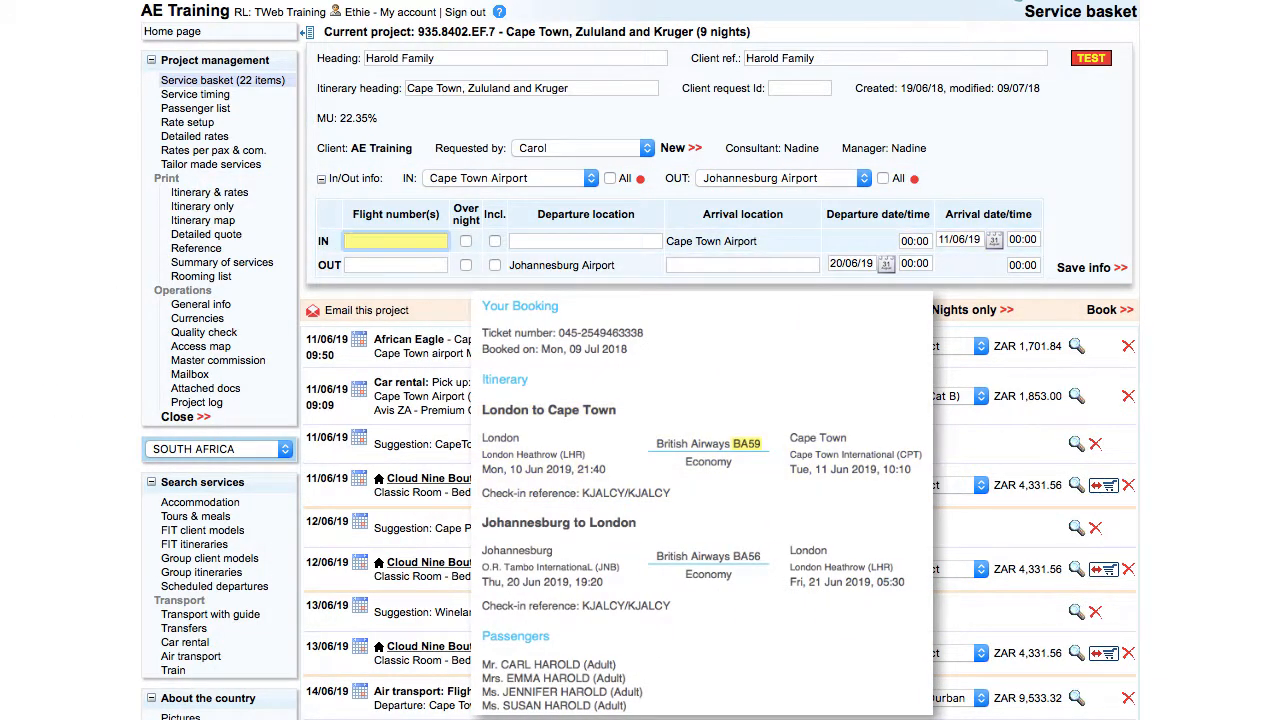
{"action": "key", "text": "Tab"}
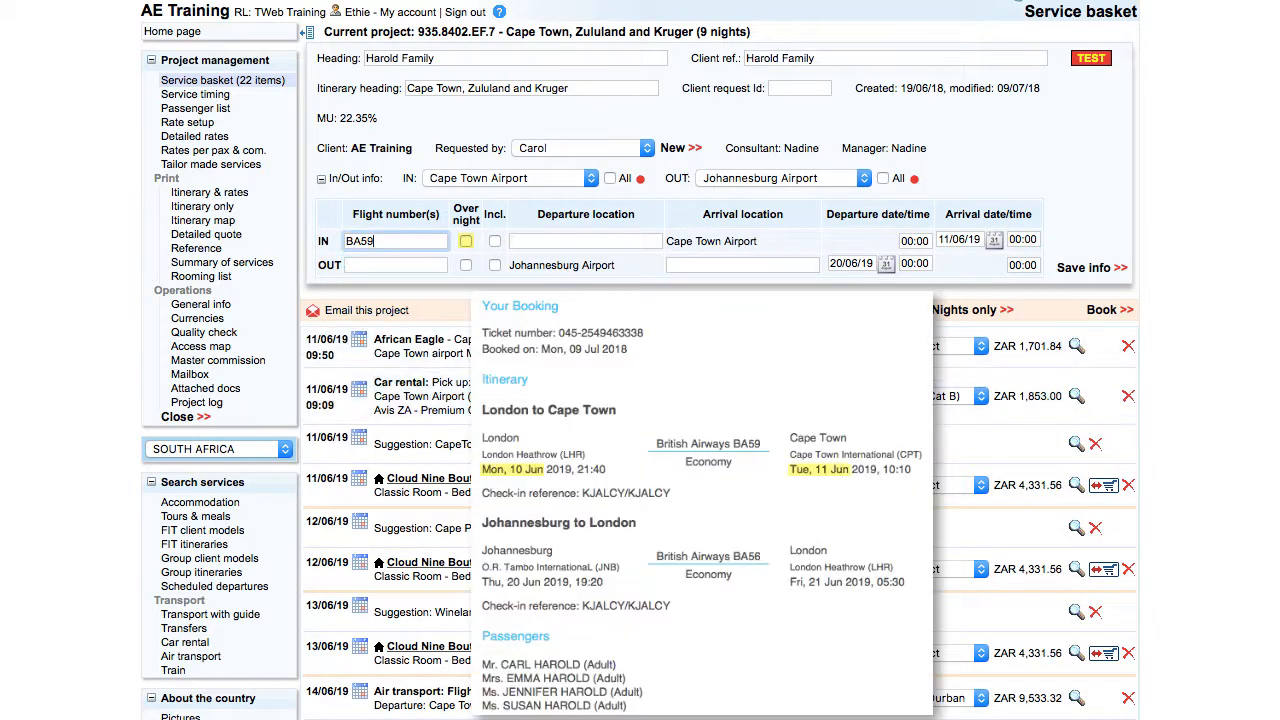
{"action": "key", "text": "space"}
{"action": "key", "text": "Tab"}
{"action": "type", "text": "London Heathrow"}
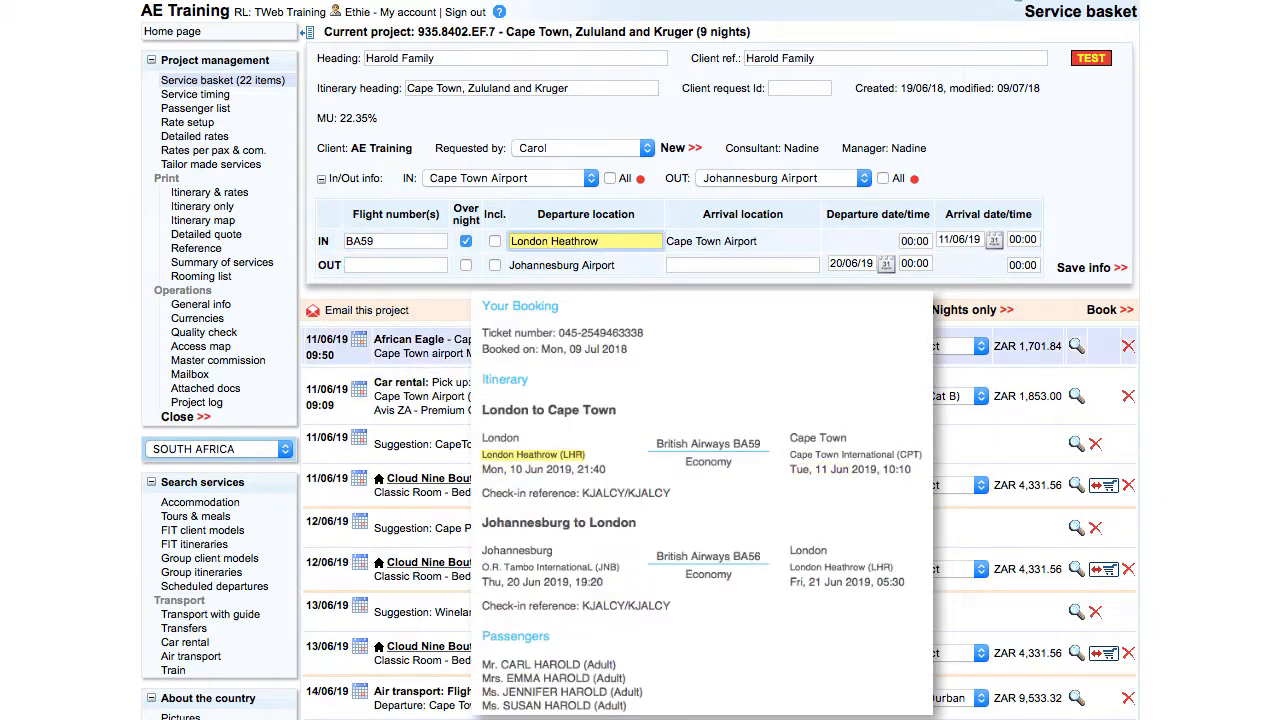
{"action": "key", "text": "Tab"}
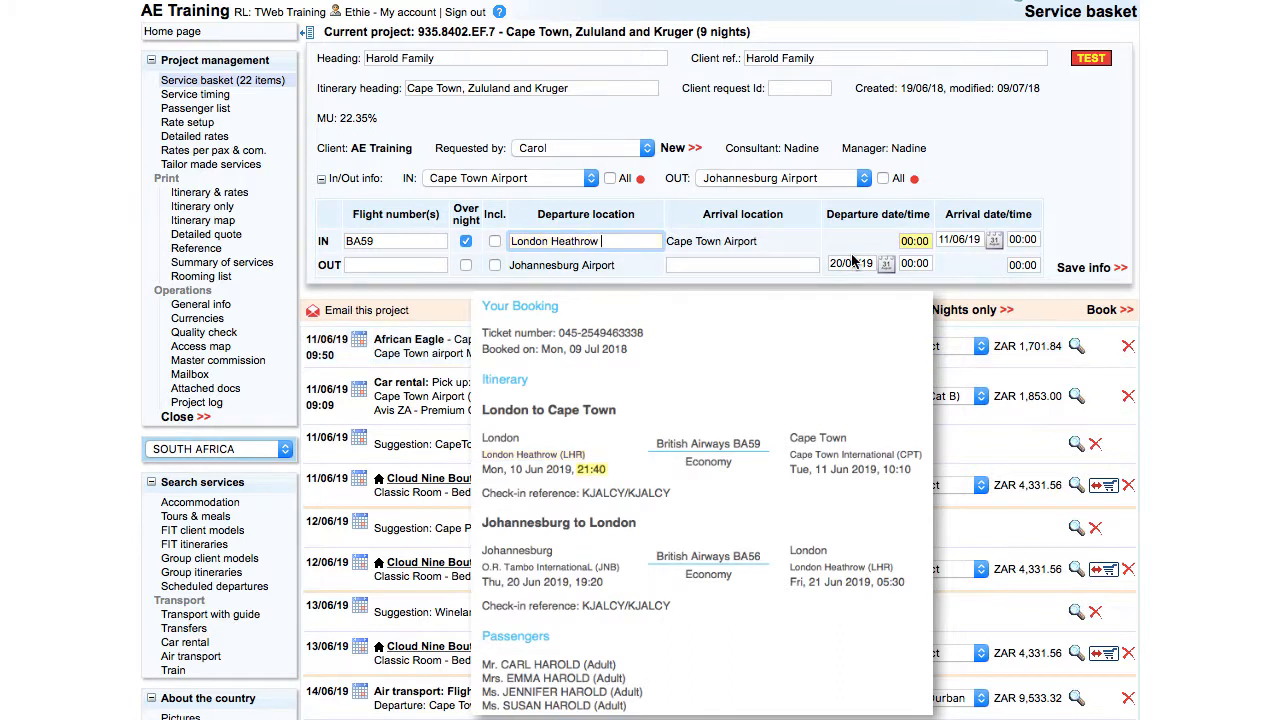
Step: Set the IN flight's departure time to 21:40 and its arrival time to 10:10
{"action": "type", "text": "21:40"}
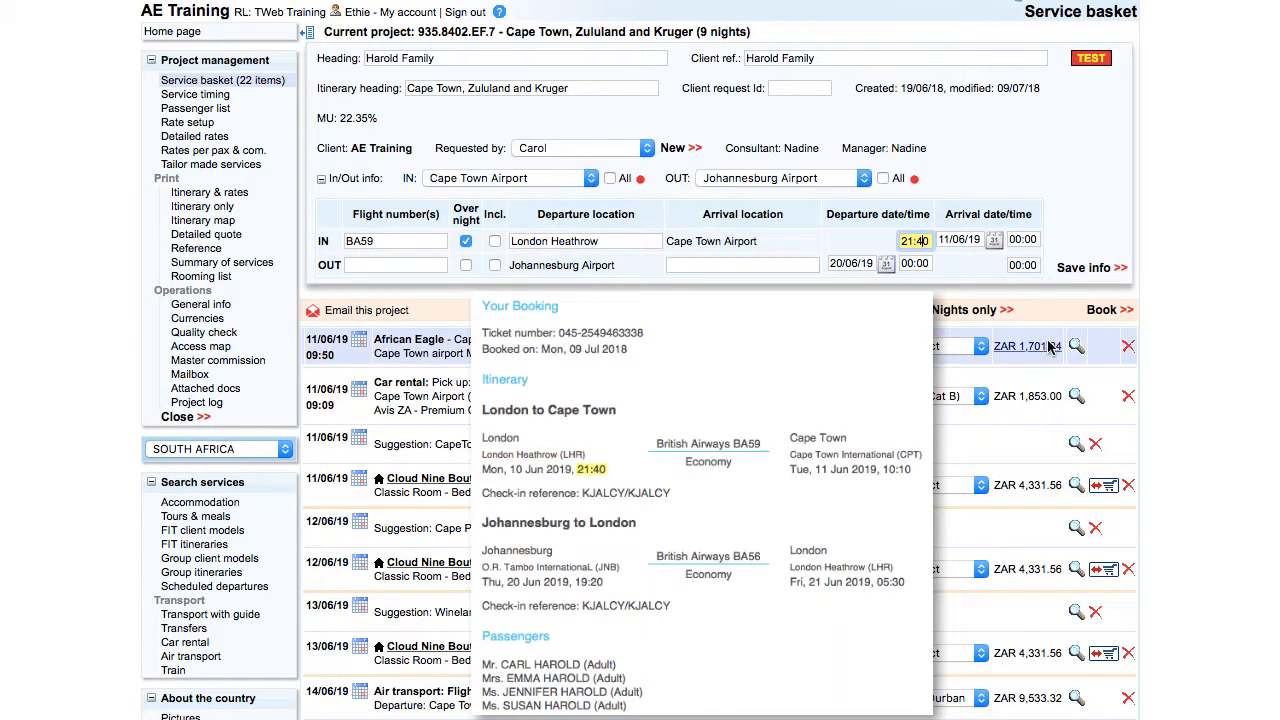
{"action": "key", "text": "Tab"}
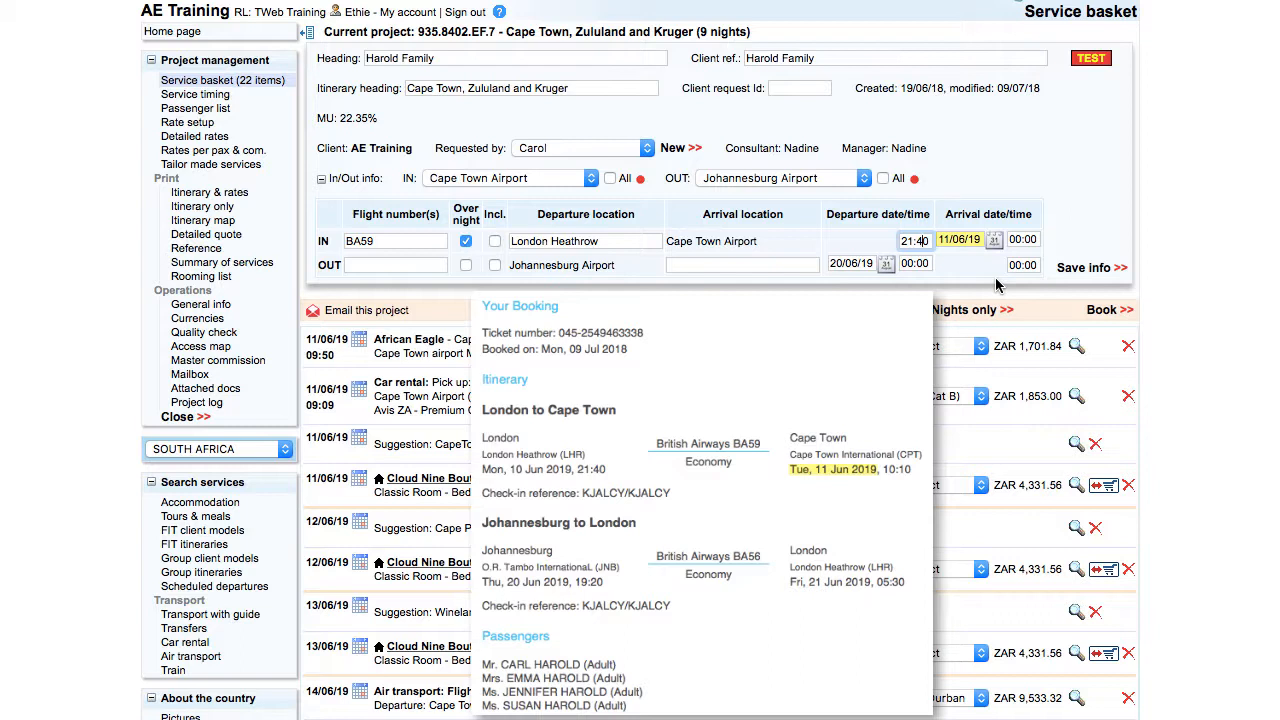
{"action": "key", "text": "Tab"}
{"action": "type", "text": "1"}
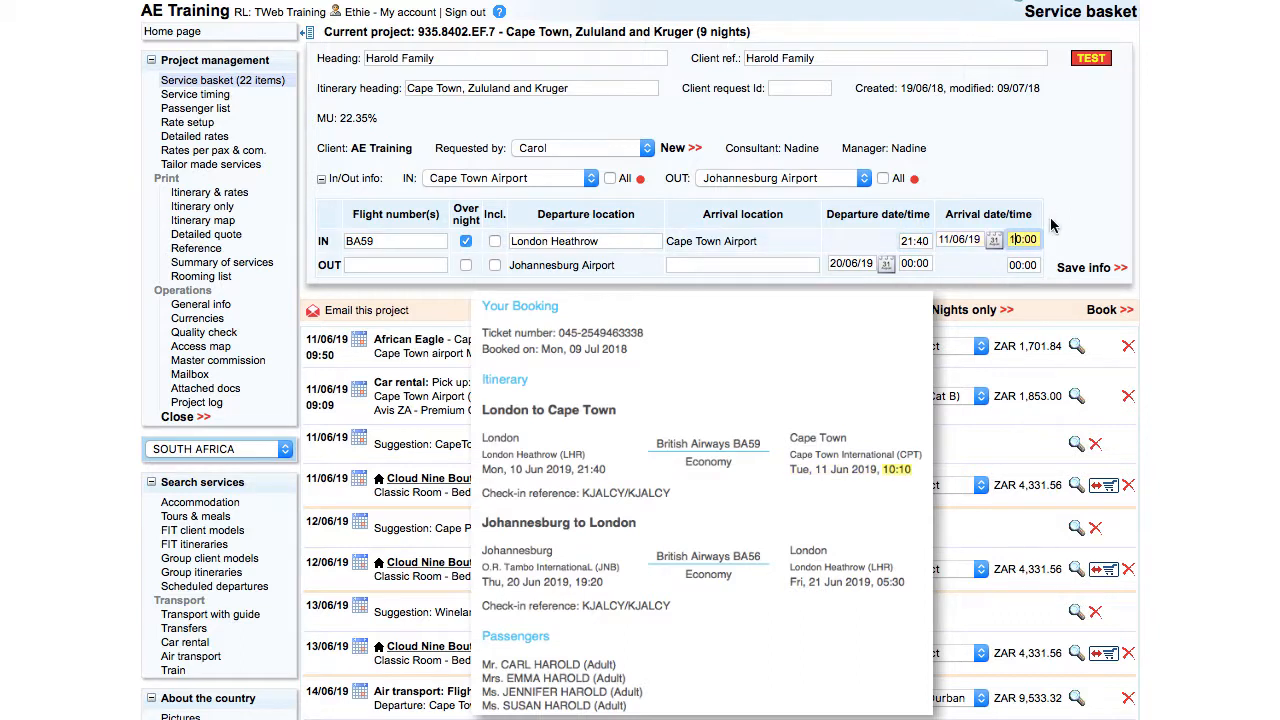
{"action": "type", "text": "0:10"}
{"action": "key", "text": "Tab"}
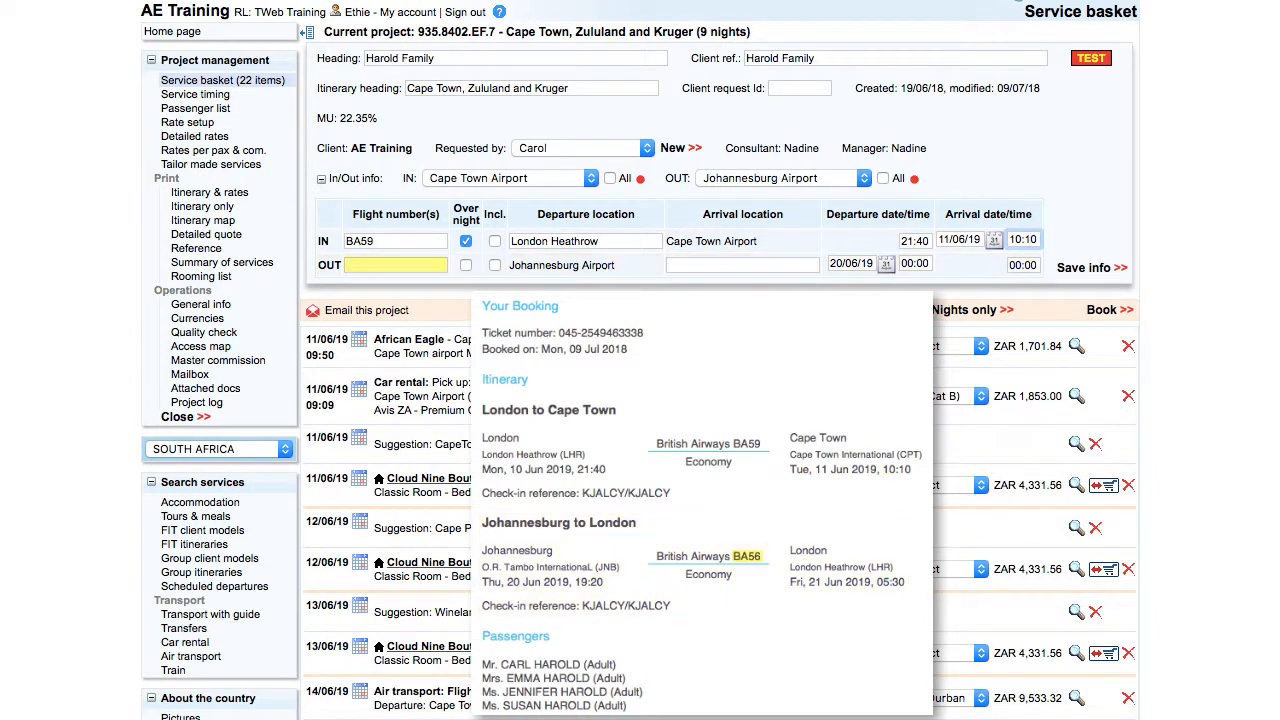
Step: Enter the OUT flight as BA56, overnight, arriving at London Heathrow
{"action": "type", "text": "BA56"}
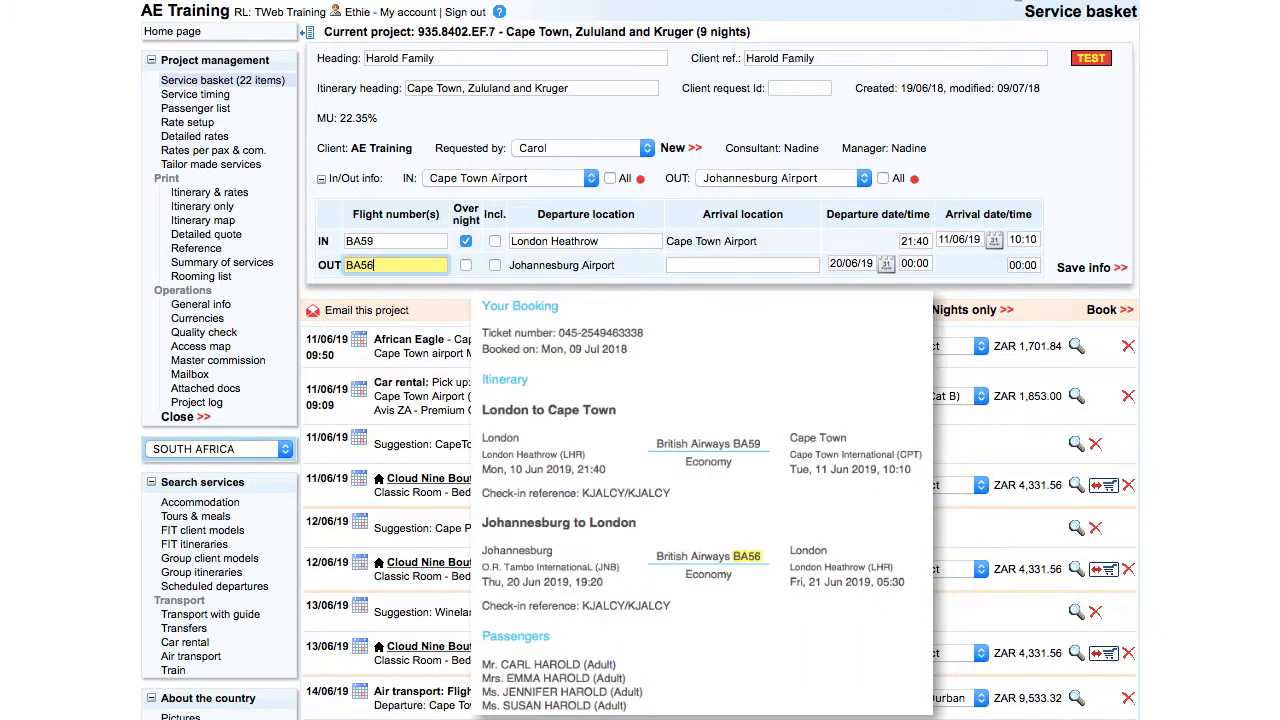
{"action": "key", "text": "Tab"}
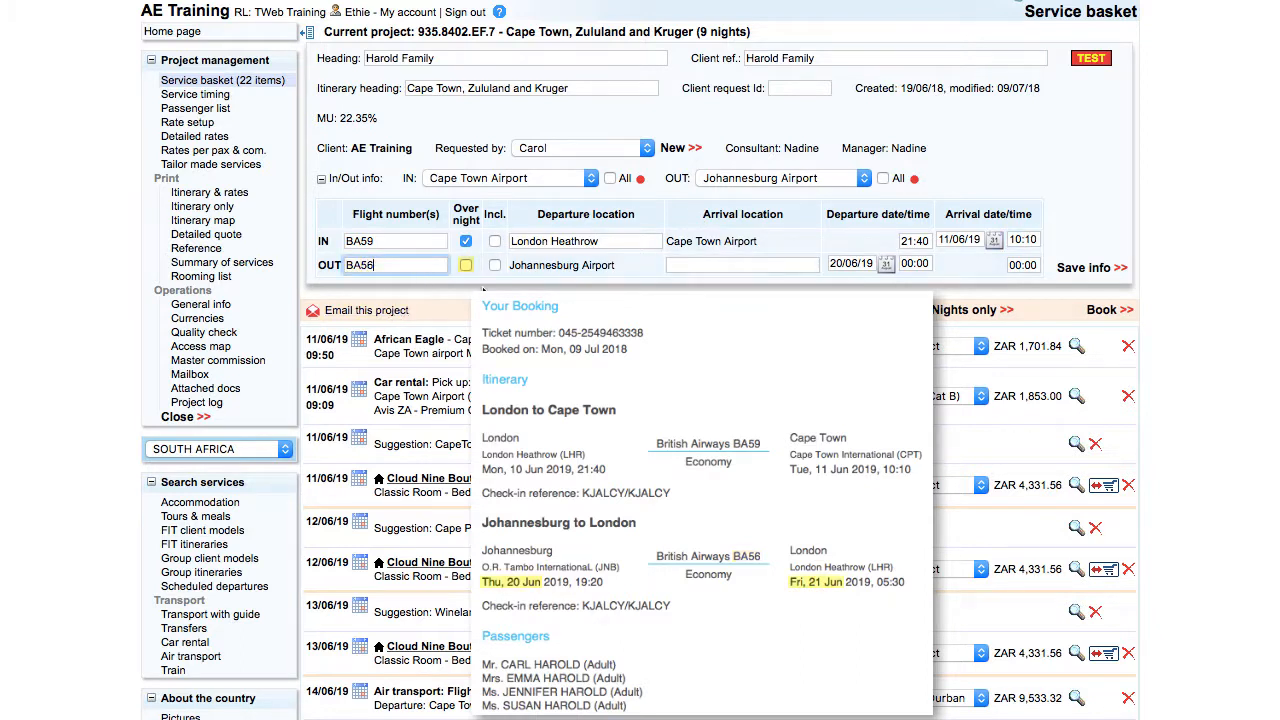
{"action": "left_click", "coordinate": [466, 266]}
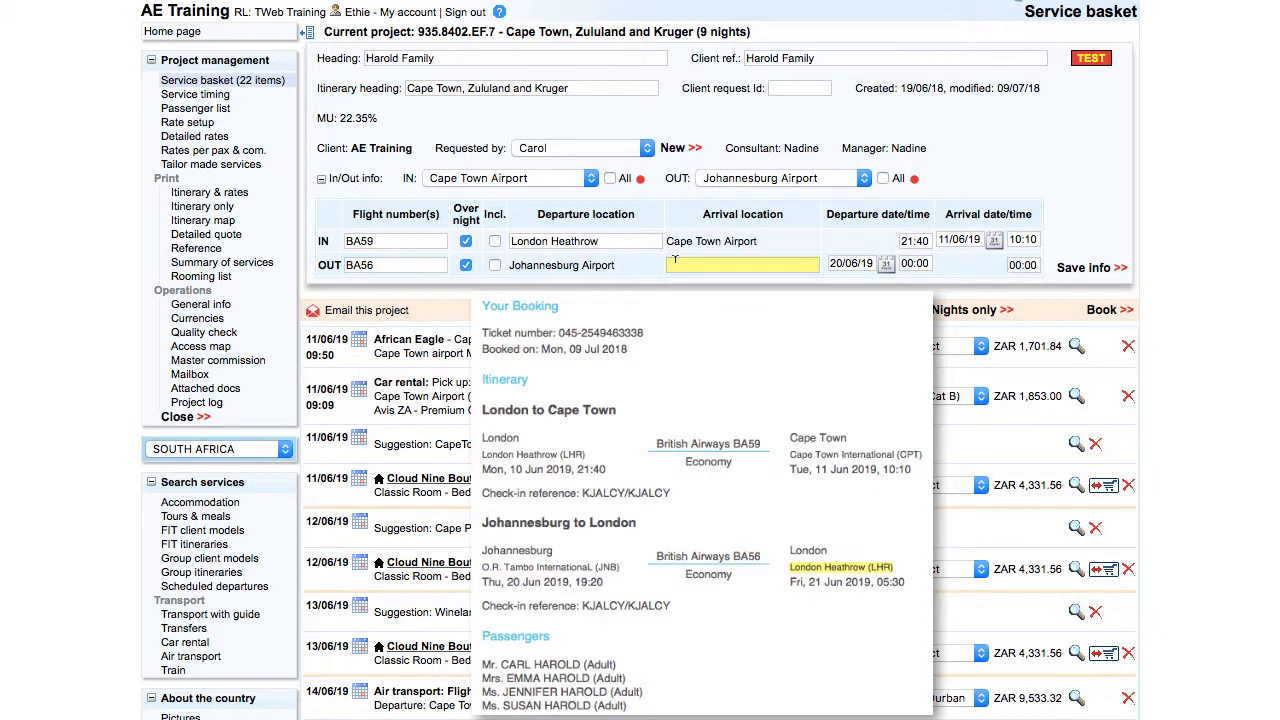
{"action": "type", "text": "London Heathrow"}
{"action": "key", "text": "Tab"}
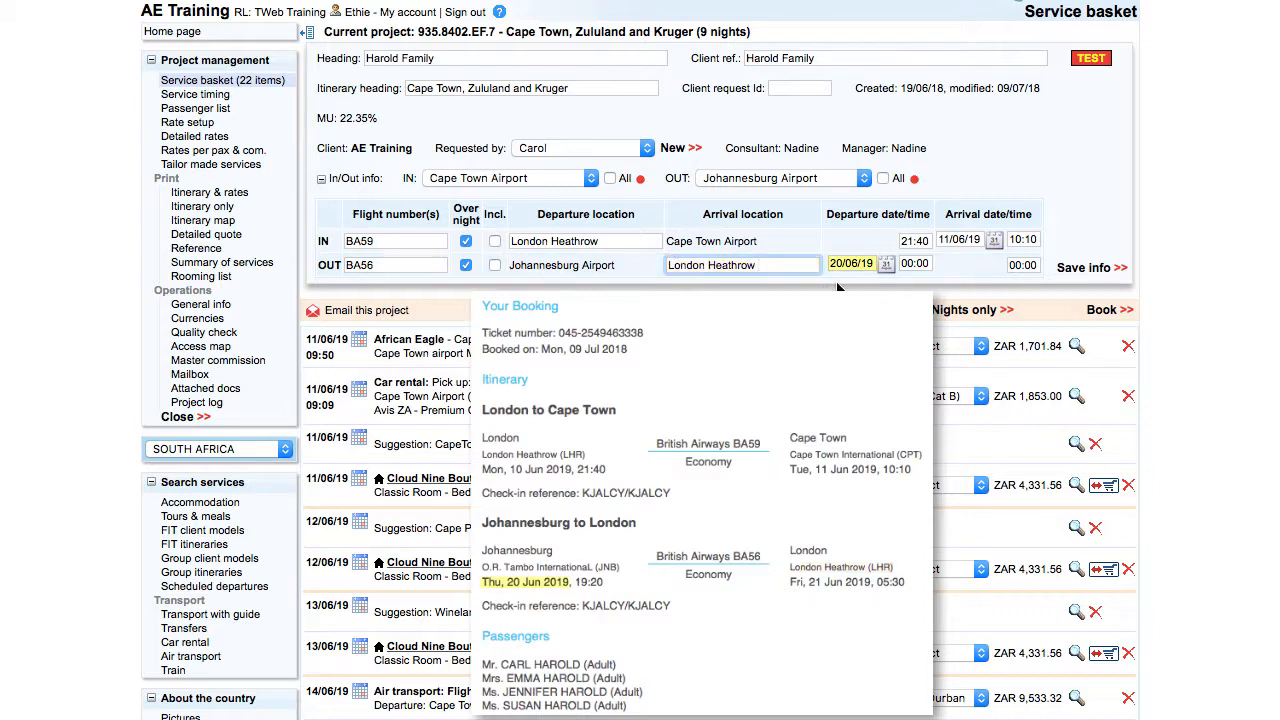
Step: Set the OUT flight's departure time to 19:20 and arrival time to 05:30, and mark both flights as included
{"action": "key", "text": "Tab"}
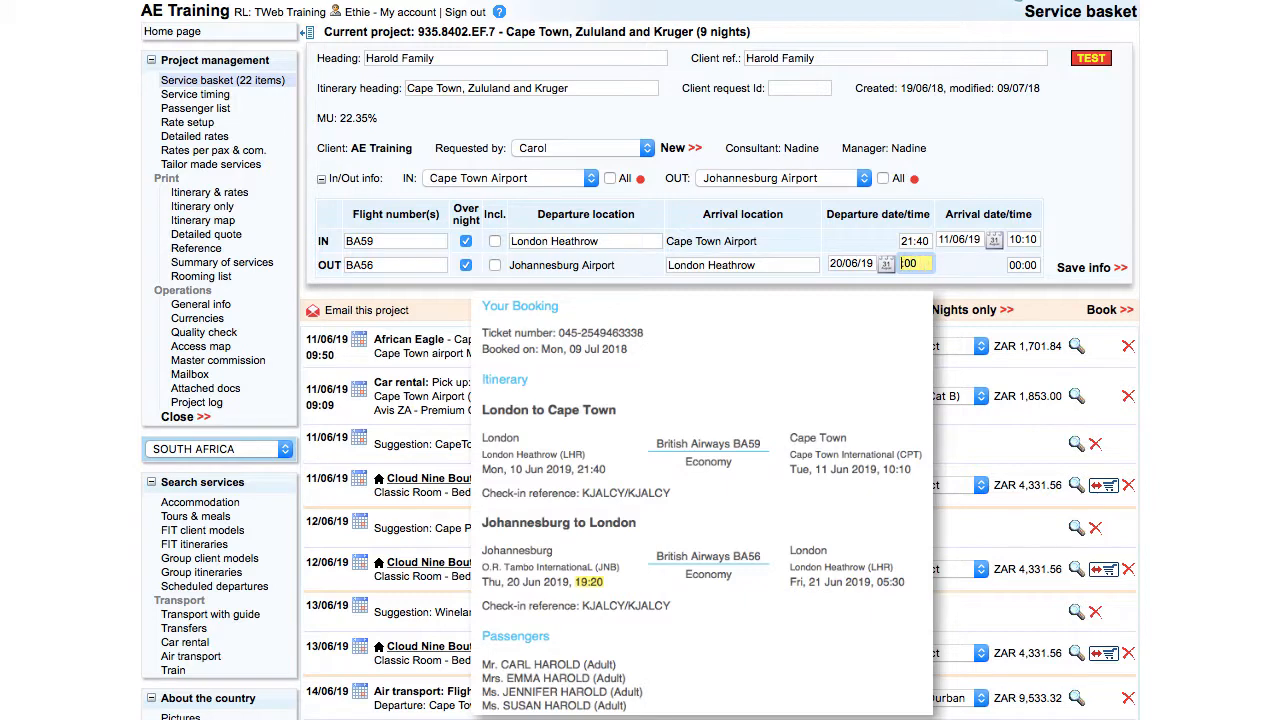
{"action": "type", "text": "19:20"}
{"action": "key", "text": "Tab"}
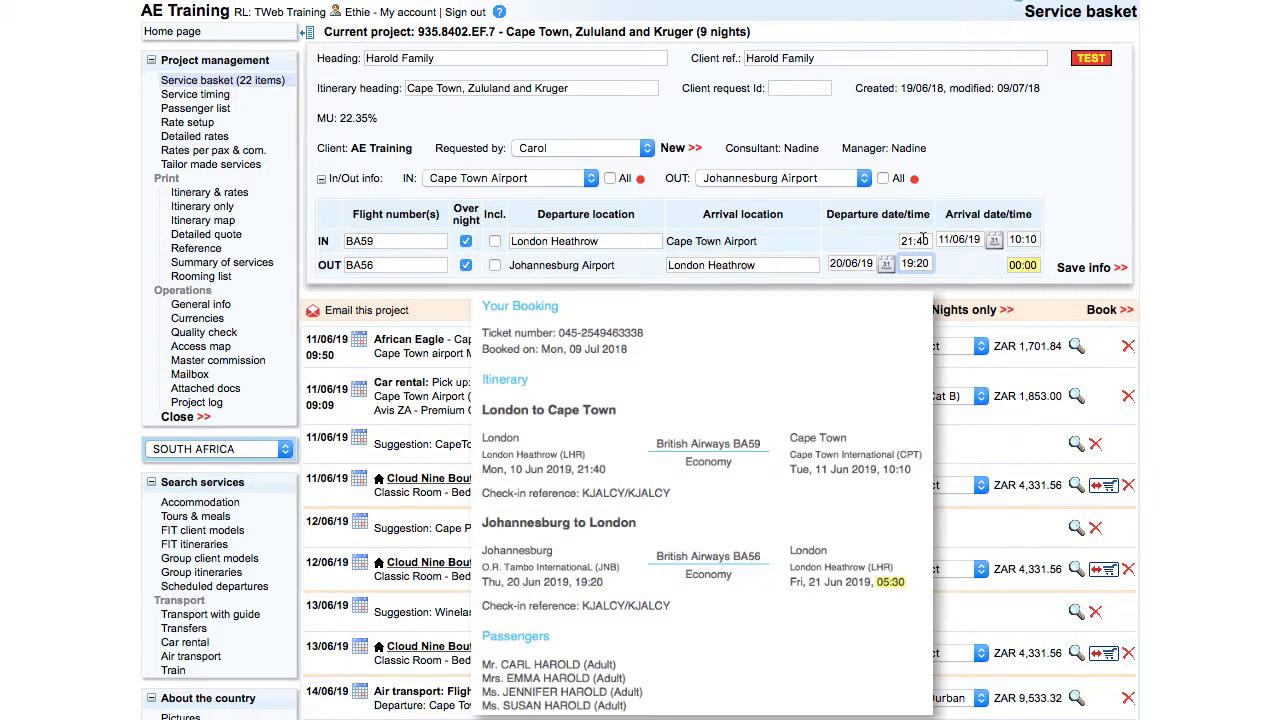
{"action": "type", "text": "05:30"}
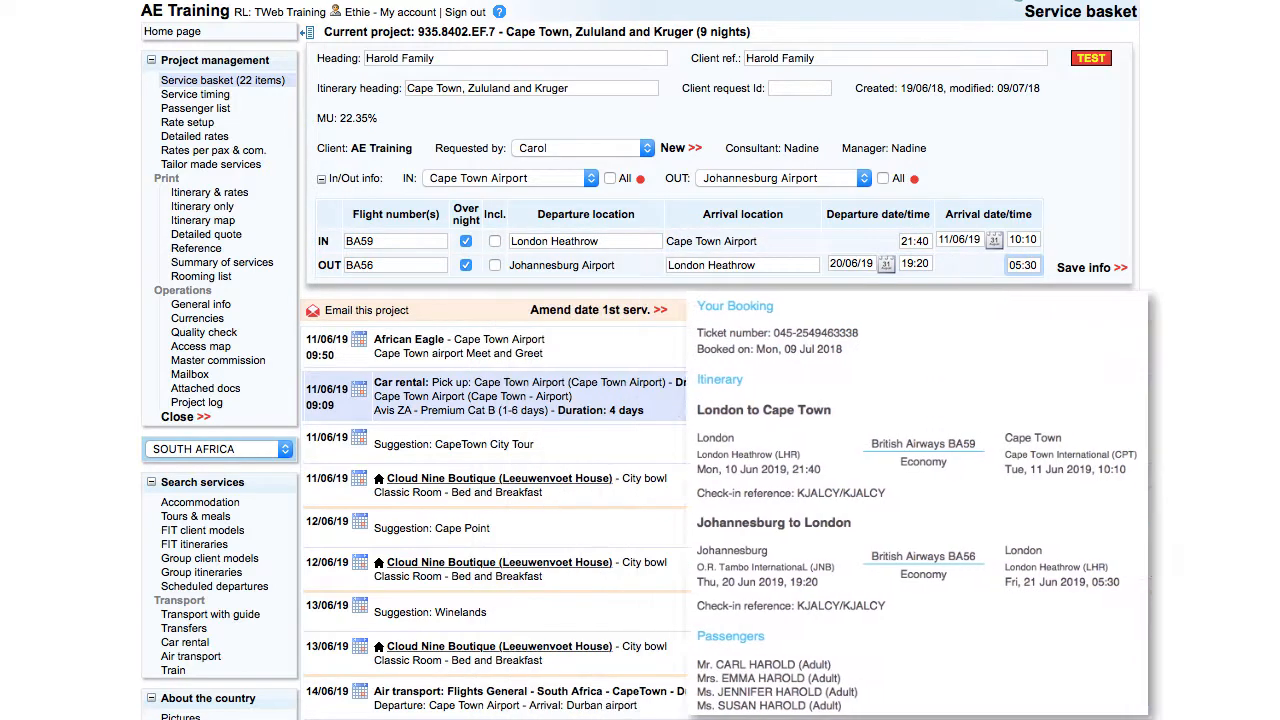
{"action": "left_click", "coordinate": [497, 240]}
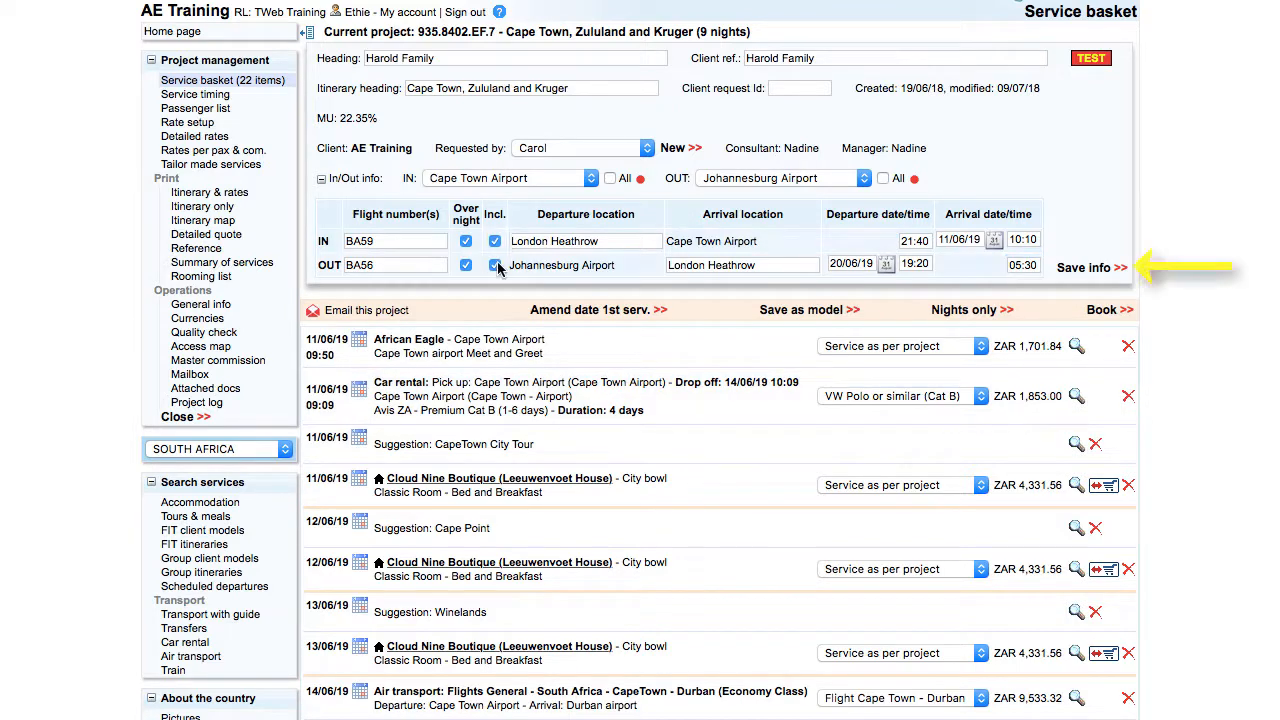
{"action": "left_click", "coordinate": [494, 265]}
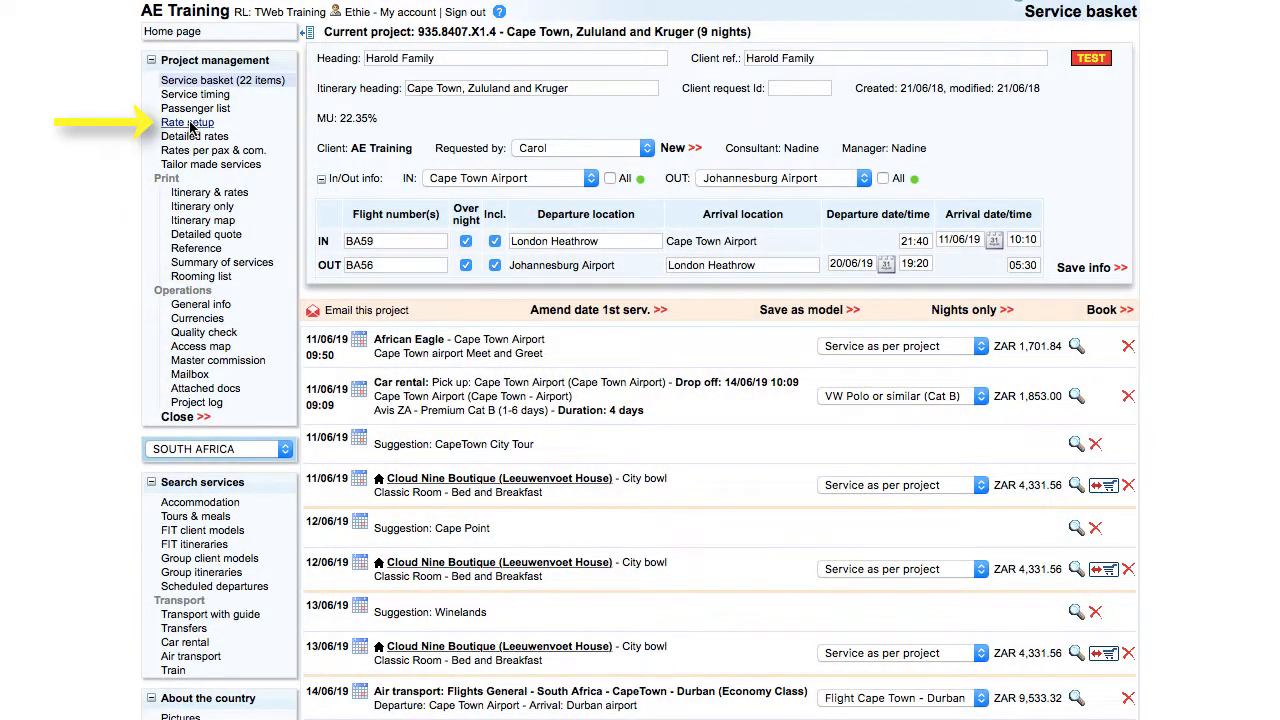
Step: Add and save a new optional heading named International Flights in the project's rate setup
{"action": "left_click", "coordinate": [188, 123]}
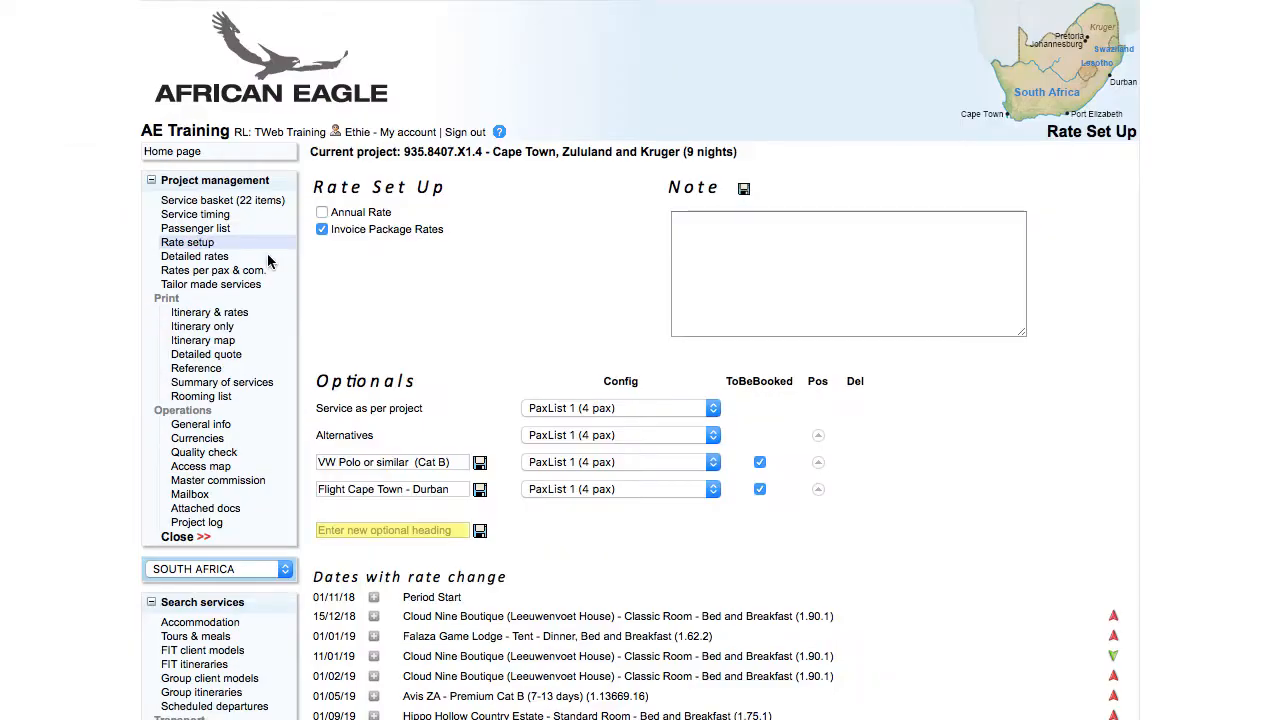
{"action": "type", "text": "International Flights"}
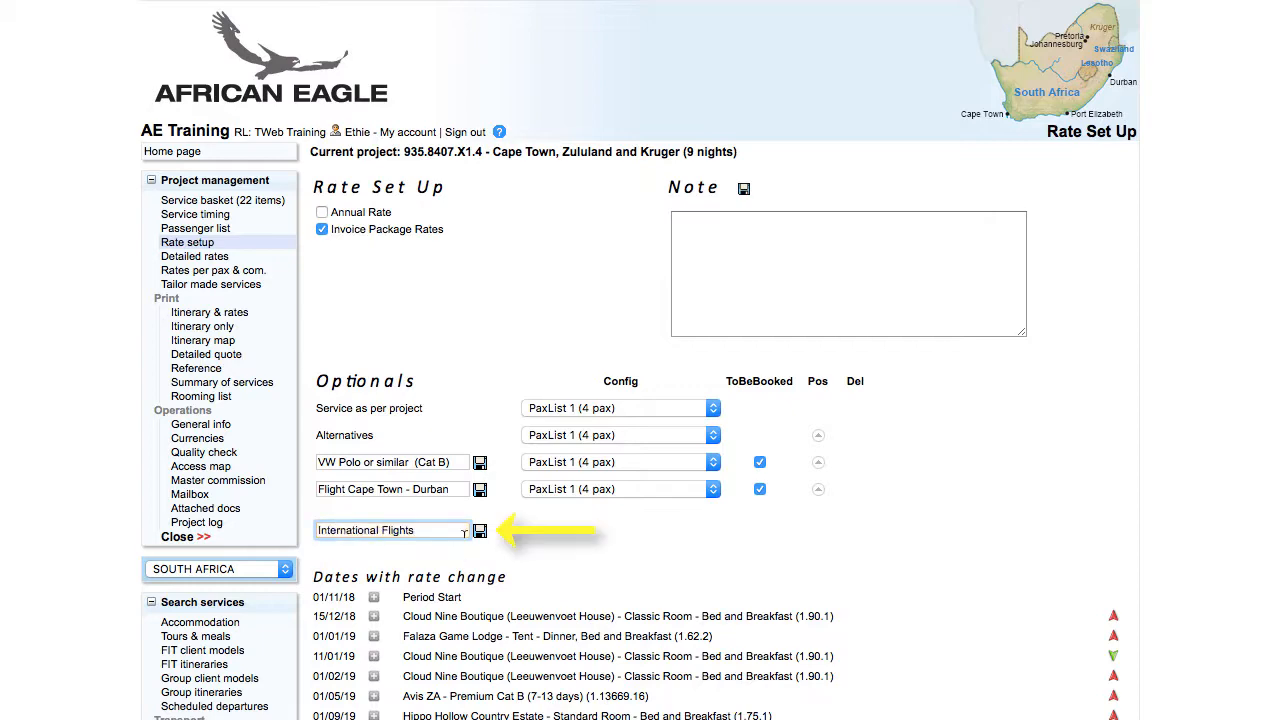
{"action": "left_click", "coordinate": [481, 531]}
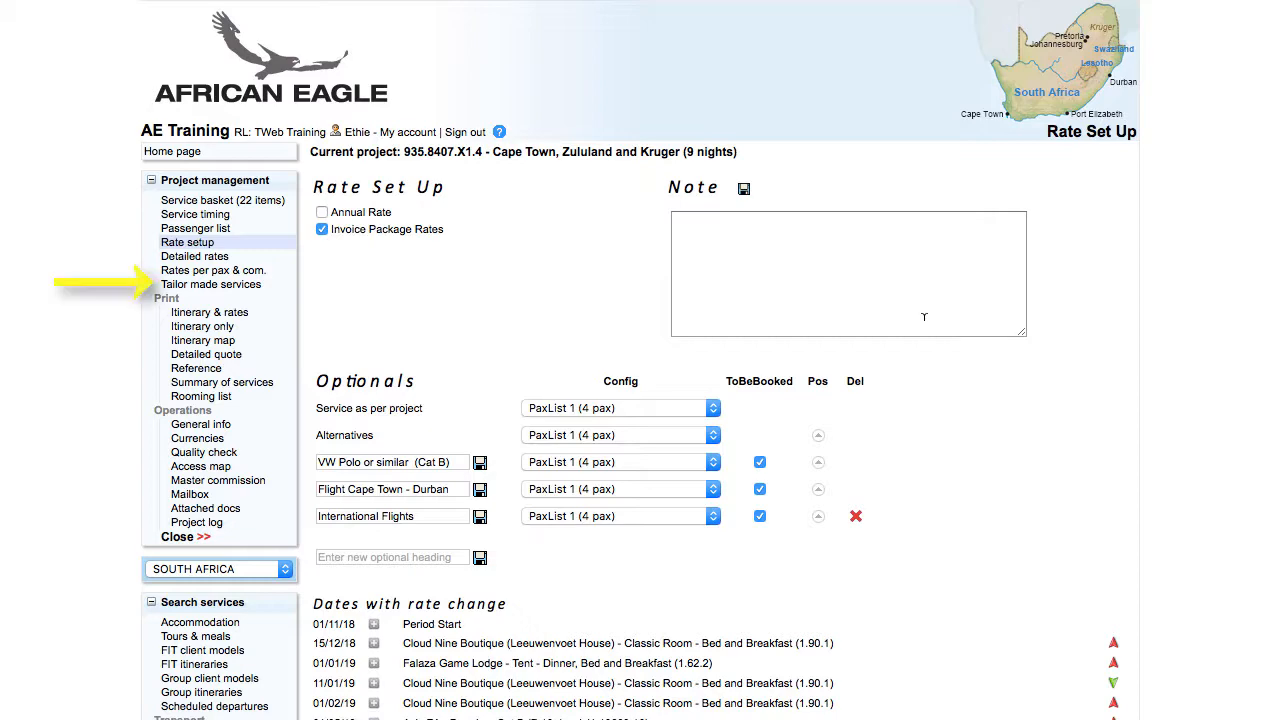
Step: Start a new tailor-made service for South Africa with the Air Transport model and display its default values
{"action": "left_click", "coordinate": [246, 285]}
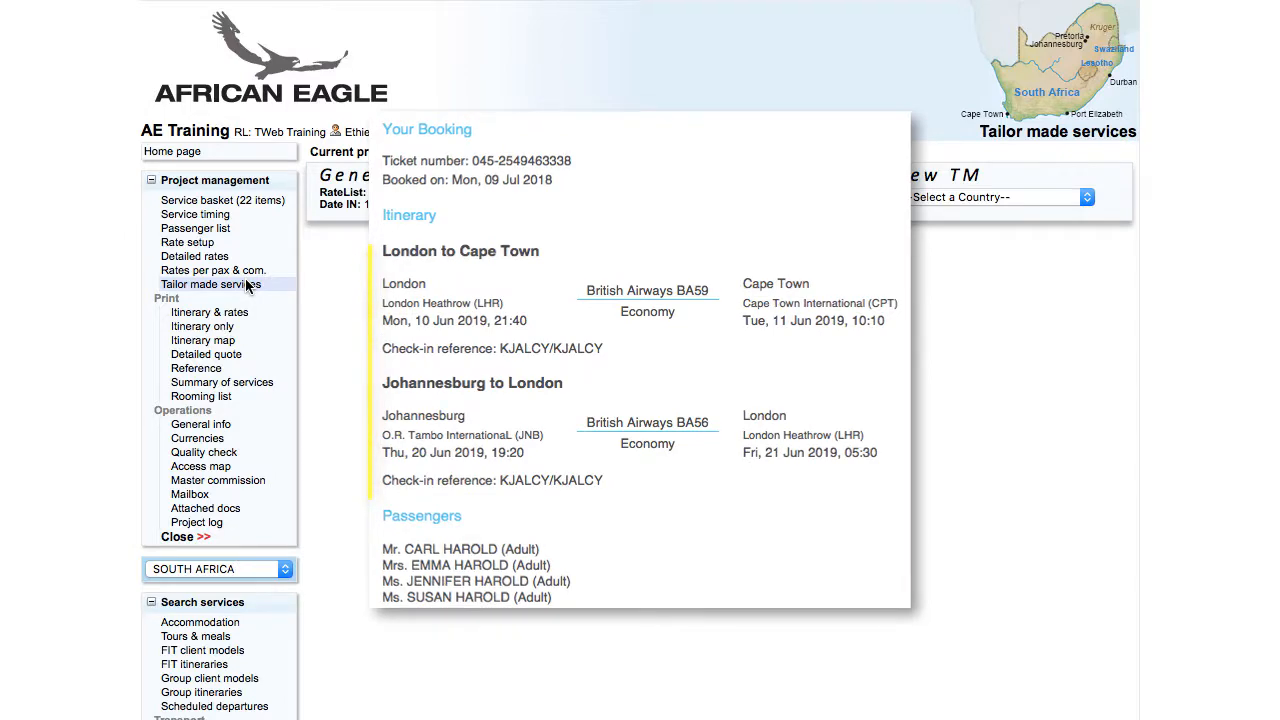
{"action": "left_click", "coordinate": [921, 198]}
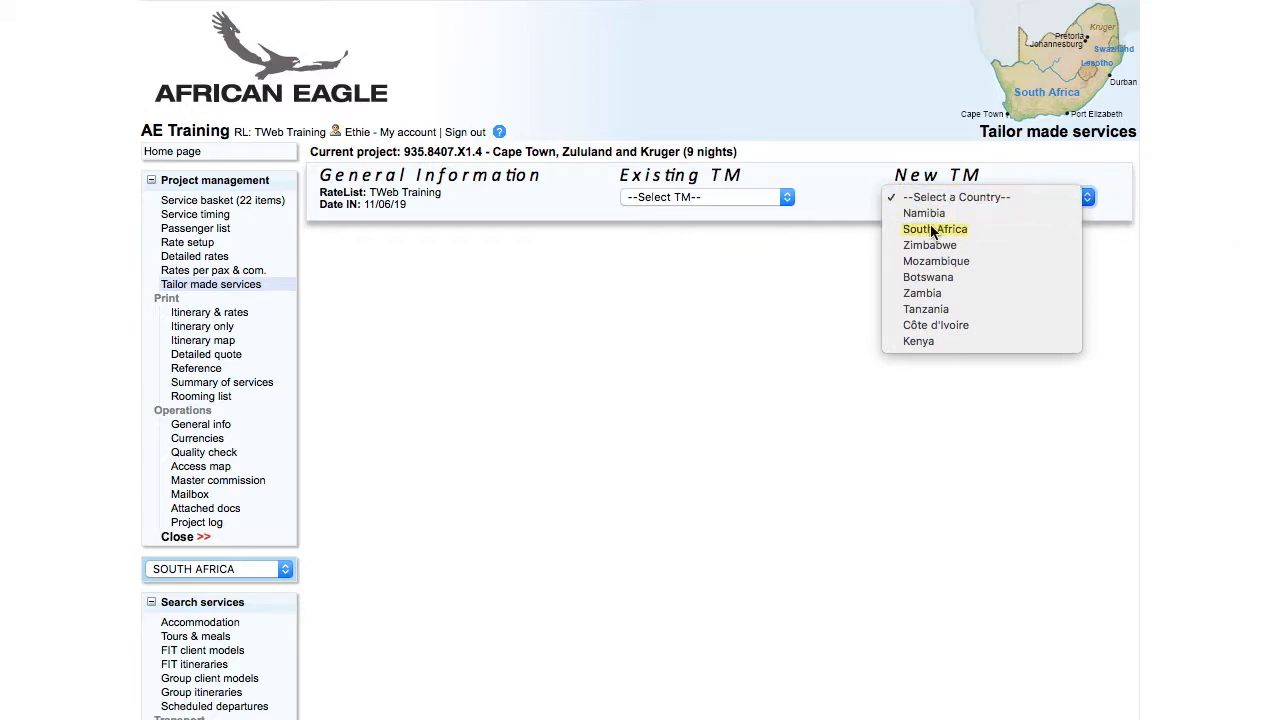
{"action": "left_click", "coordinate": [925, 229]}
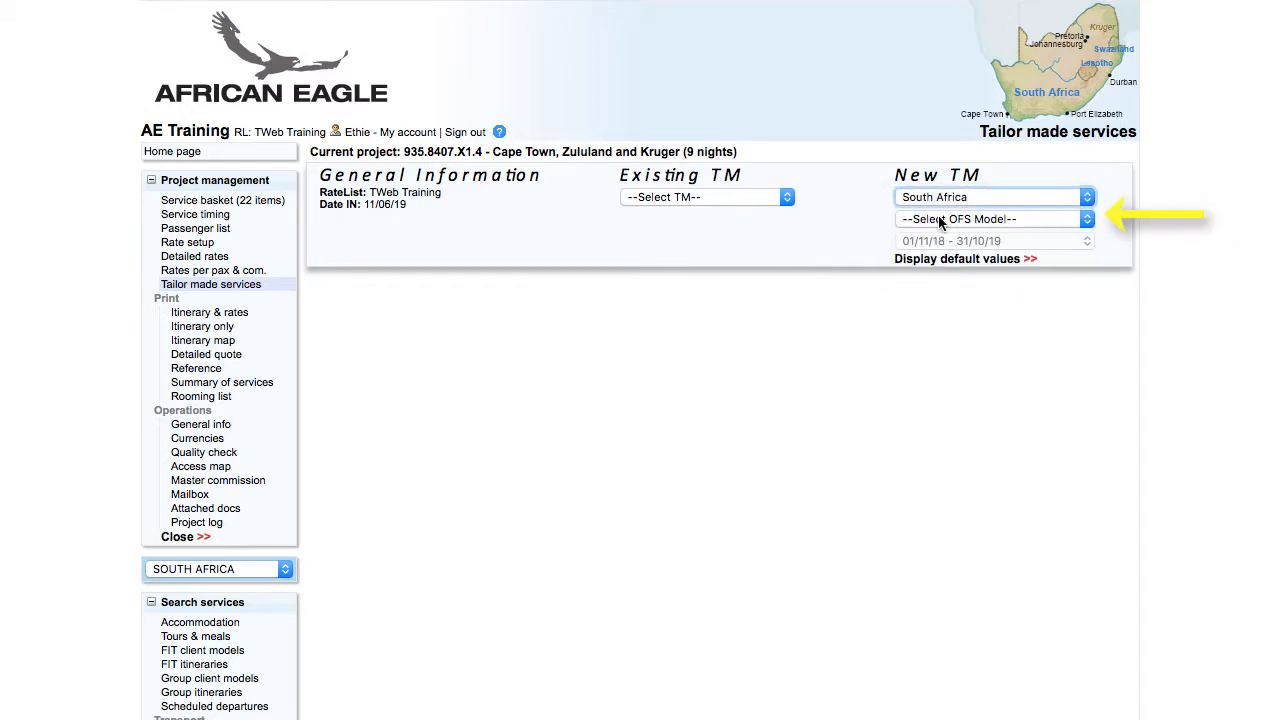
{"action": "left_click", "coordinate": [940, 220]}
{"action": "left_click", "coordinate": [939, 230]}
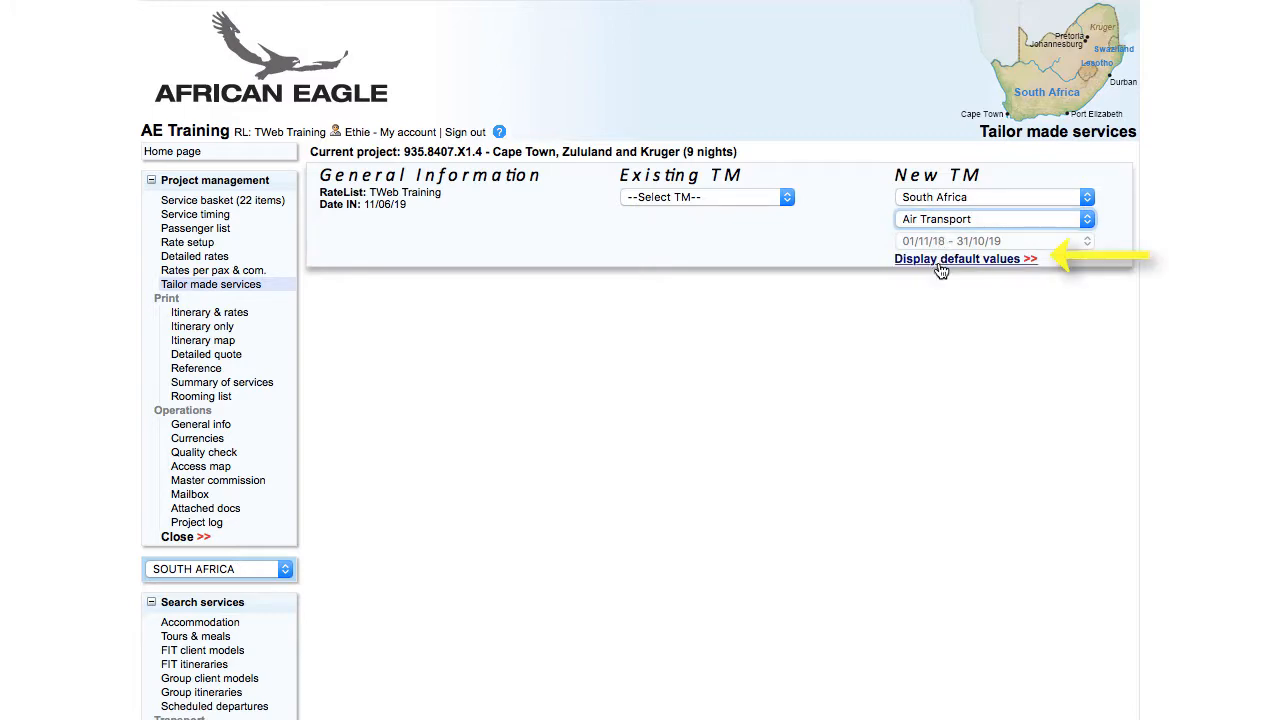
{"action": "left_click", "coordinate": [940, 264]}
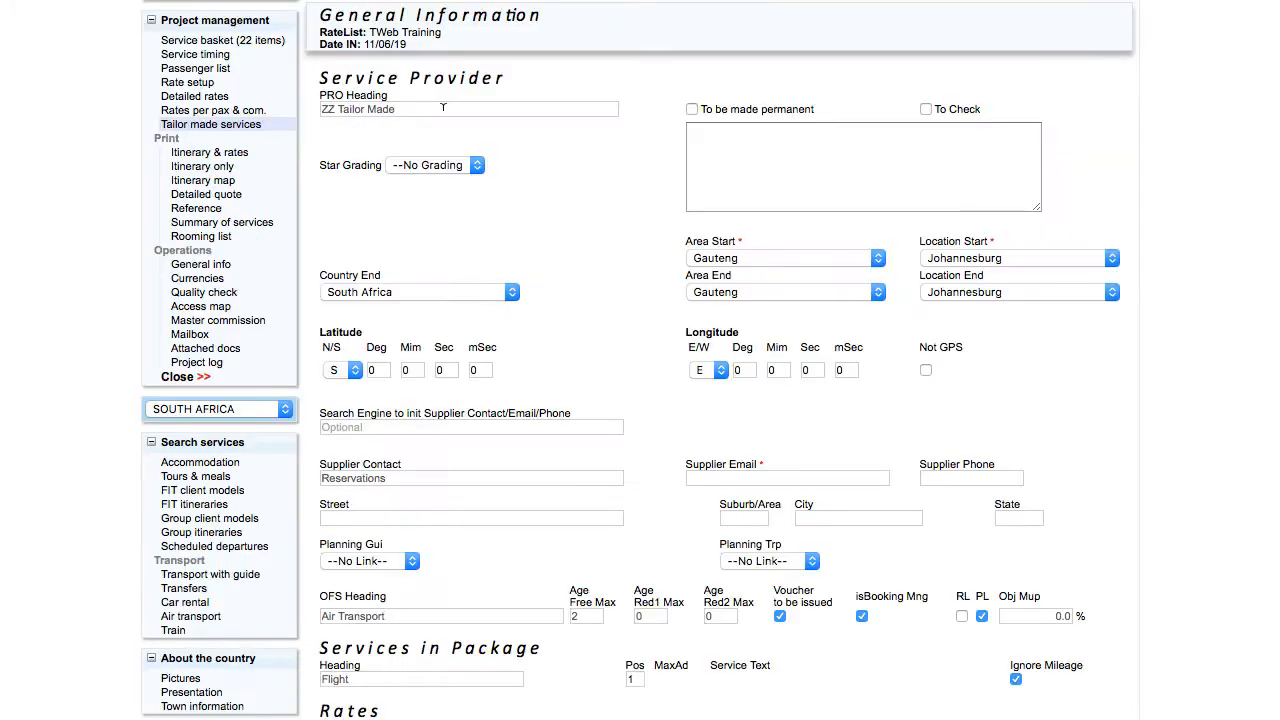
Step: Replace the service provider's PRO heading with British Airways International Flights
{"action": "left_click", "coordinate": [428, 109]}
{"action": "left_click_drag", "start_coordinate": [428, 109], "coordinate": [308, 90]}
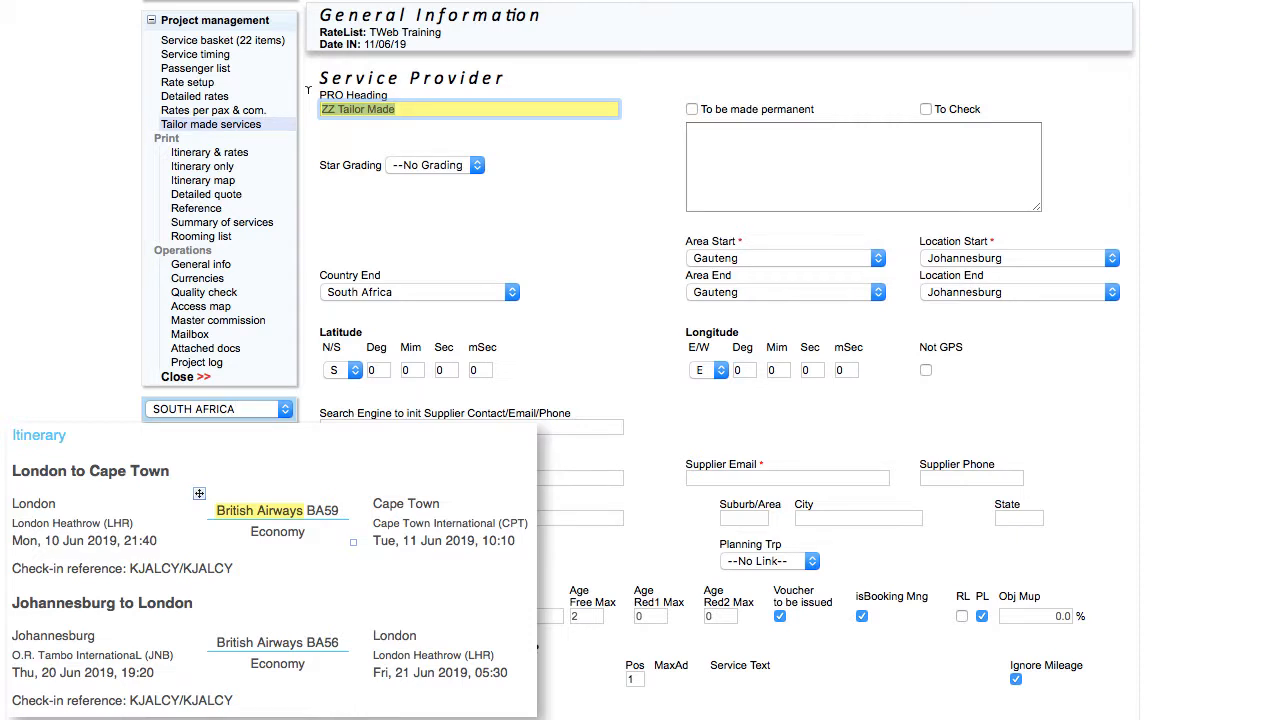
{"action": "type", "text": "British Airways International Flights"}
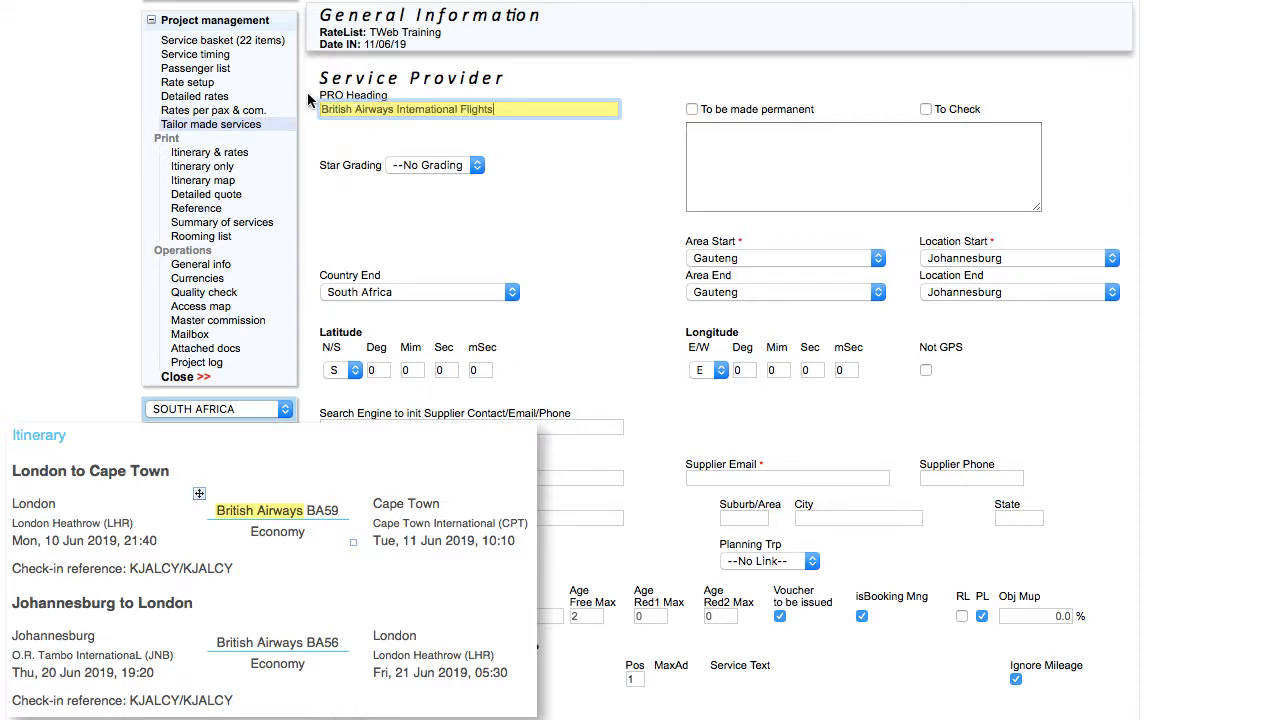
{"action": "left_click", "coordinate": [307, 92]}
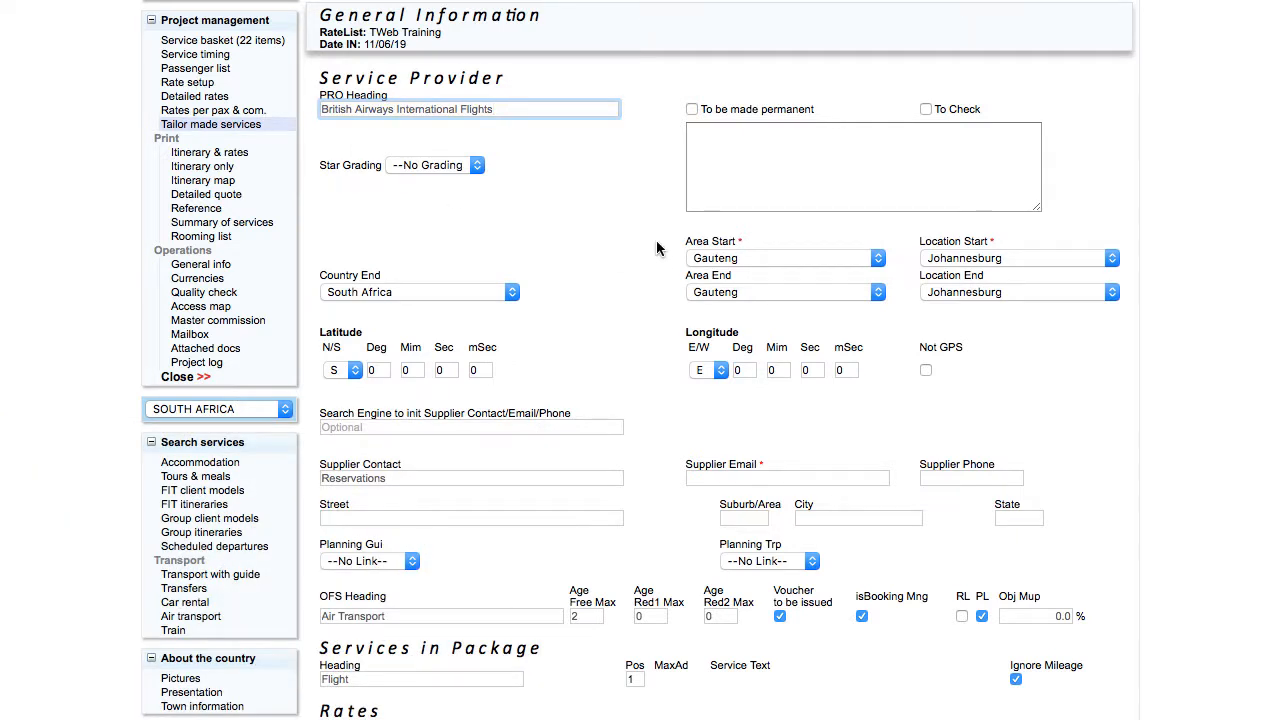
Step: Set the start and end locations to All locations On Board and mark the service as Not GPS
{"action": "left_click", "coordinate": [1016, 258]}
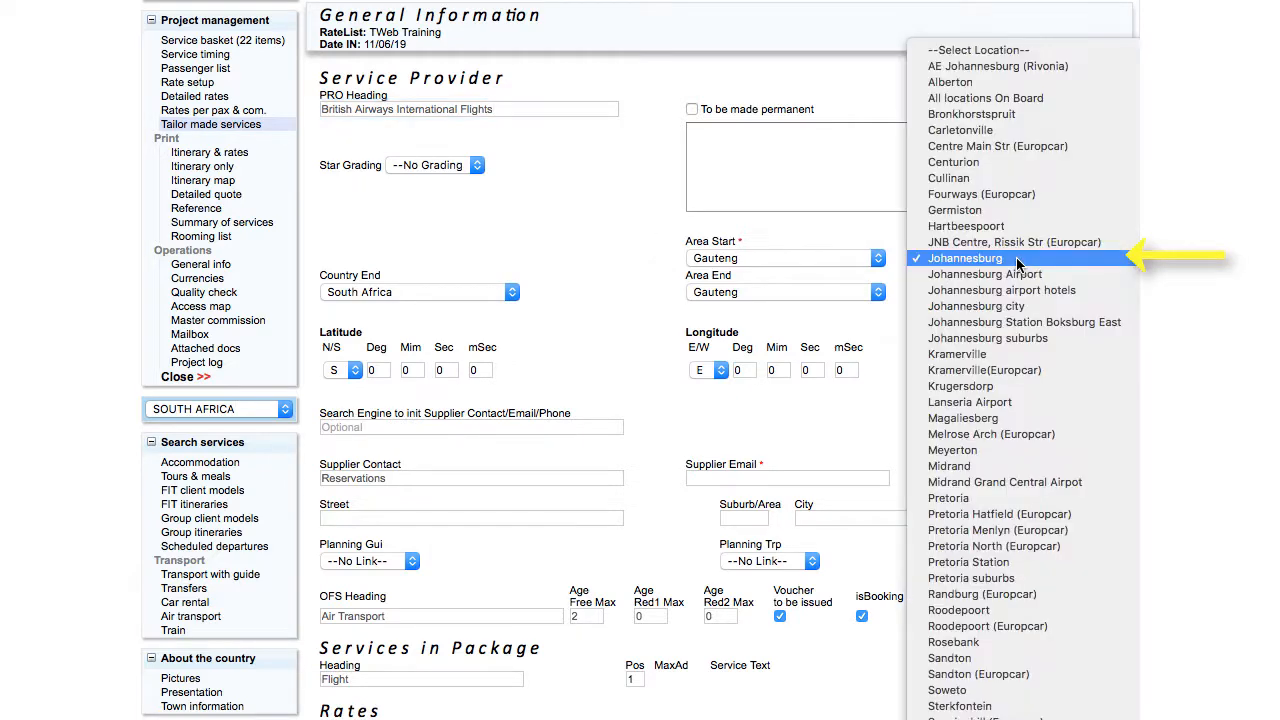
{"action": "left_click", "coordinate": [985, 98]}
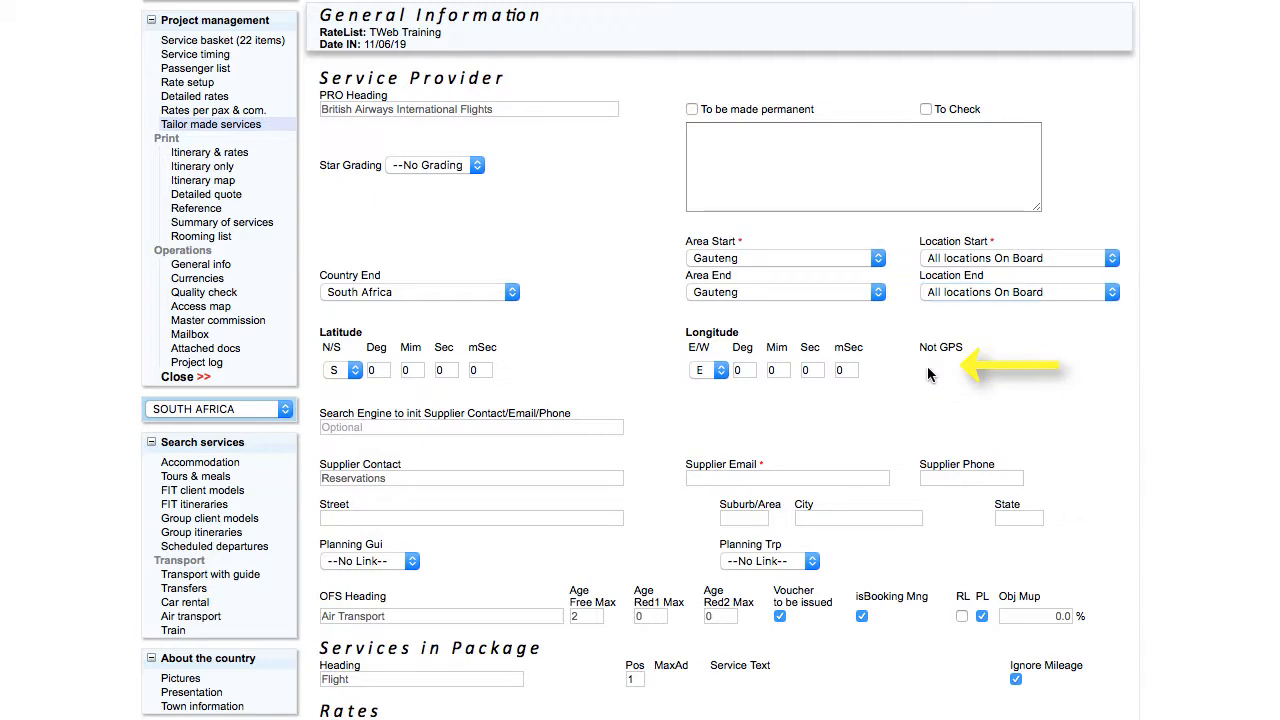
Step: Search for the supplier with "aveni" and choose Avenir Tourisme to fill in the supplier contact details
{"action": "left_click", "coordinate": [541, 428]}
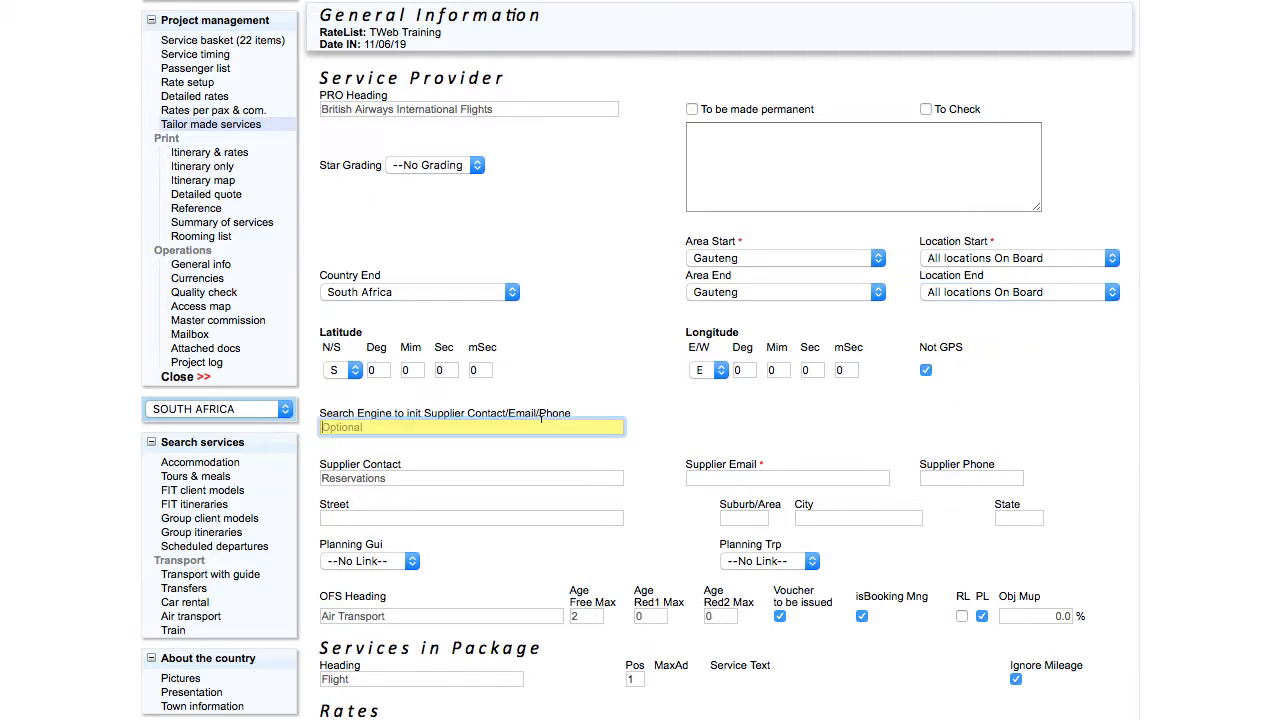
{"action": "type", "text": "aveni"}
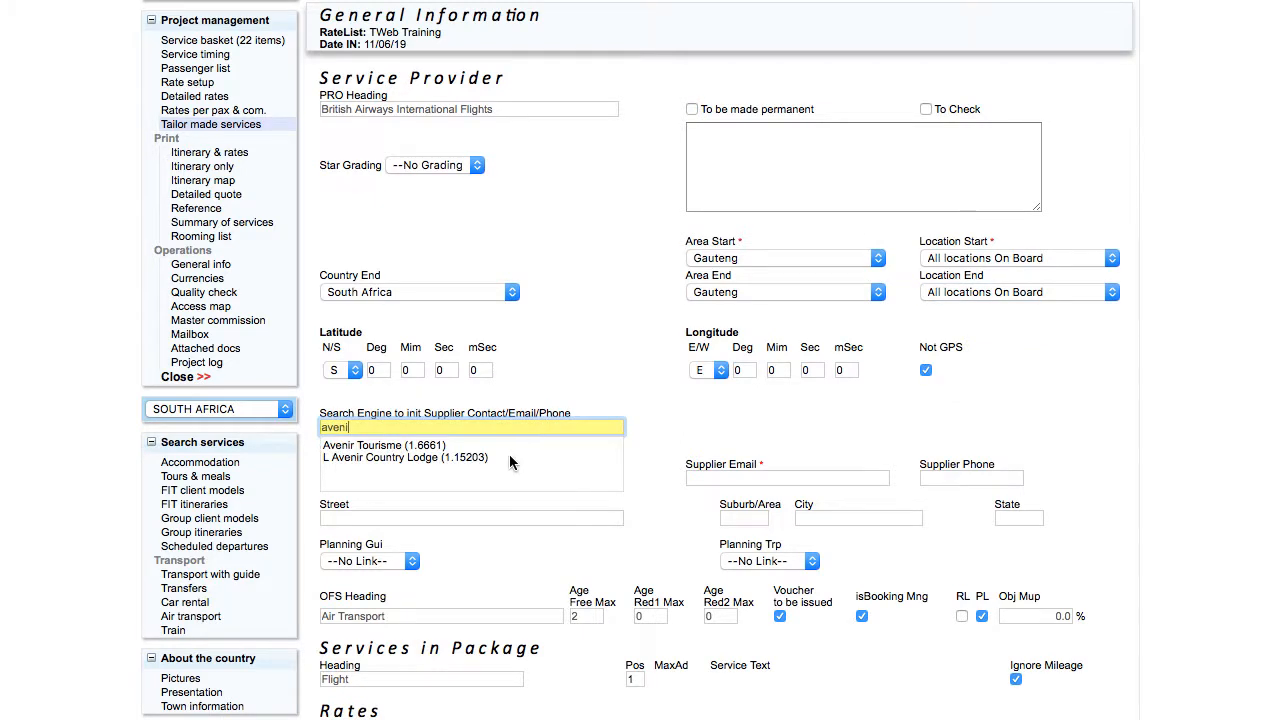
{"action": "left_click", "coordinate": [419, 446]}
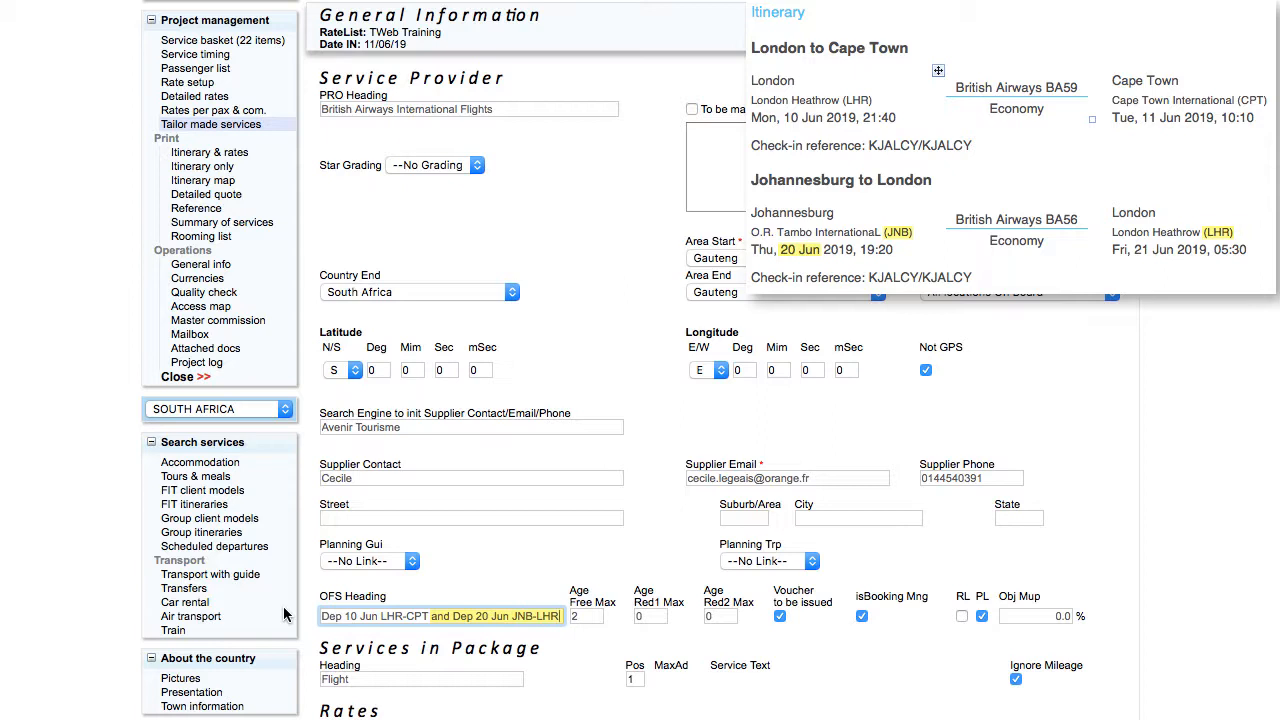
Step: Turn off the voucher to be issued for the air transport service
{"action": "left_click", "coordinate": [781, 620]}
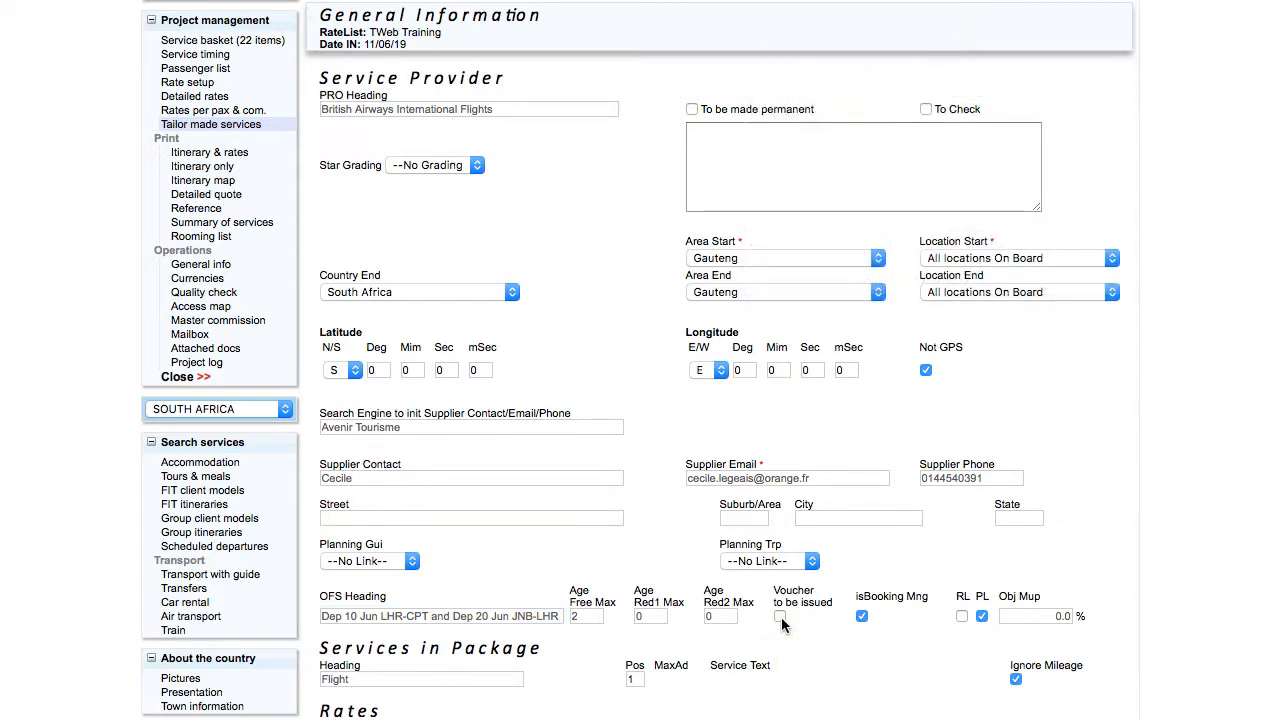
Step: Set the air transport service's objective markup to 10% and change the package service heading to Return flights
{"action": "left_click", "coordinate": [1053, 614]}
{"action": "scroll", "coordinate": [530, 495], "scroll_direction": "down", "scroll_amount": 5}
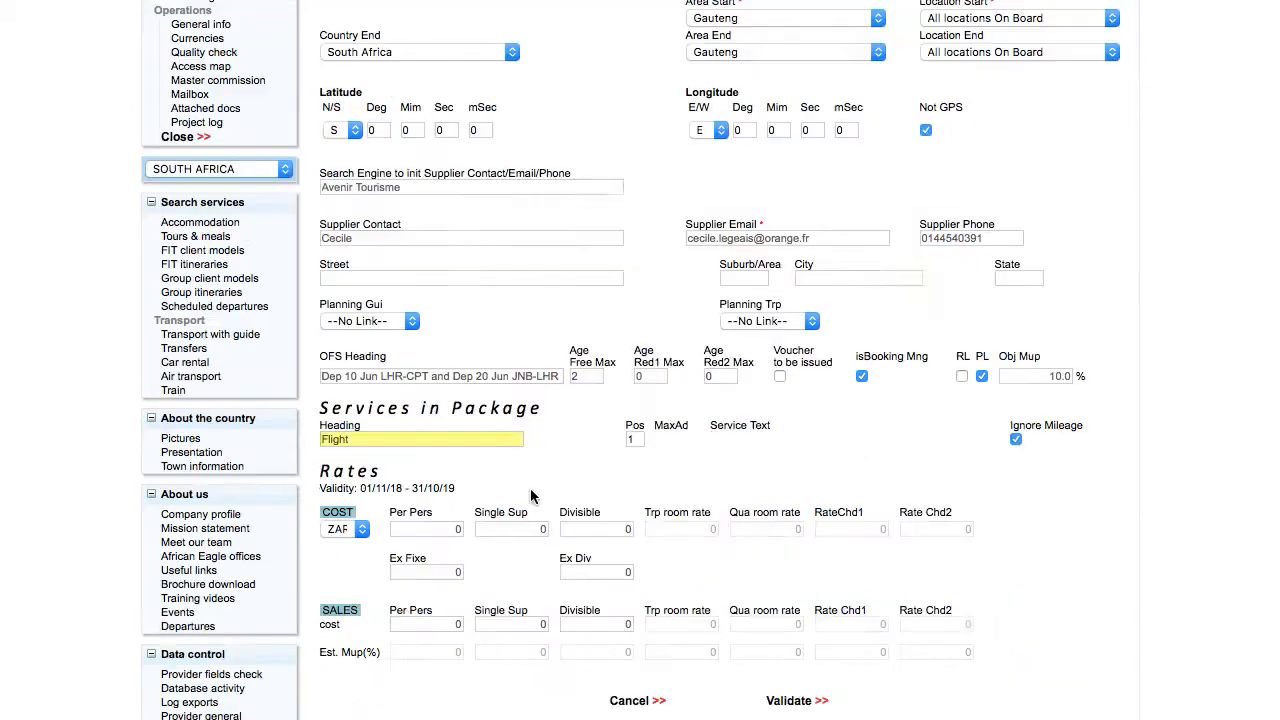
{"action": "double_click", "coordinate": [362, 438]}
{"action": "type", "text": "Return flights"}
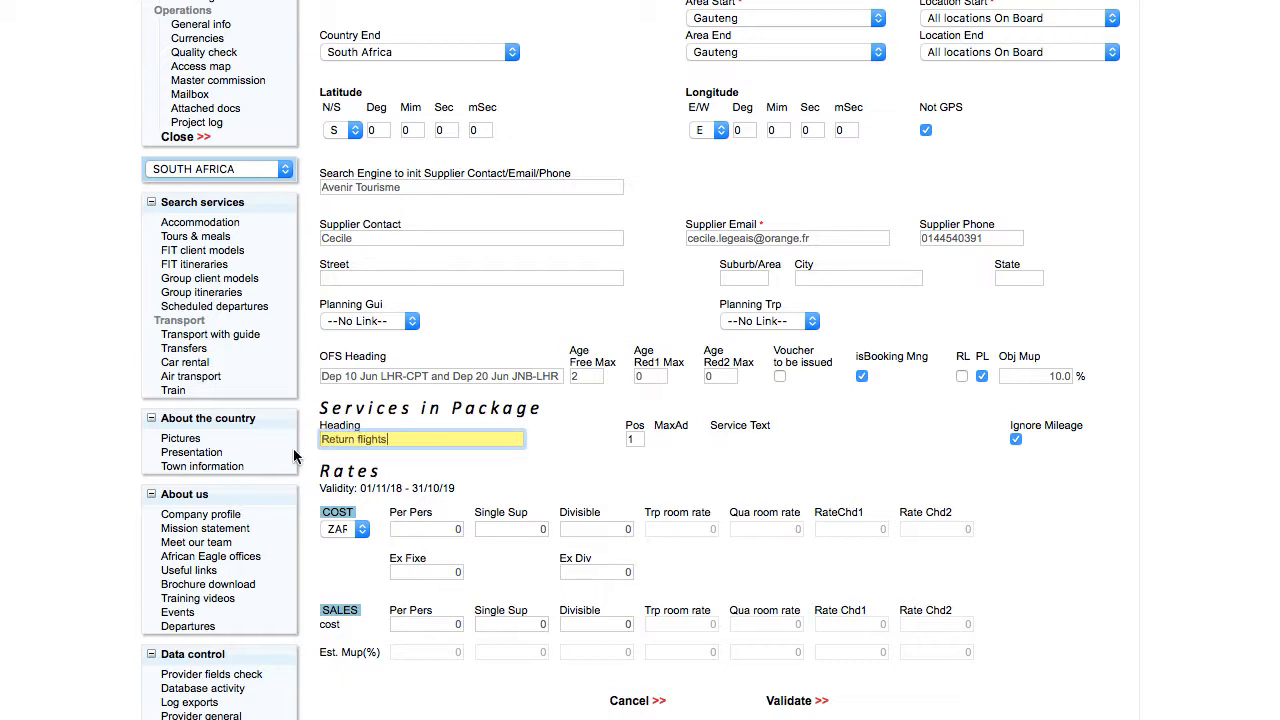
{"action": "key", "text": "Tab"}
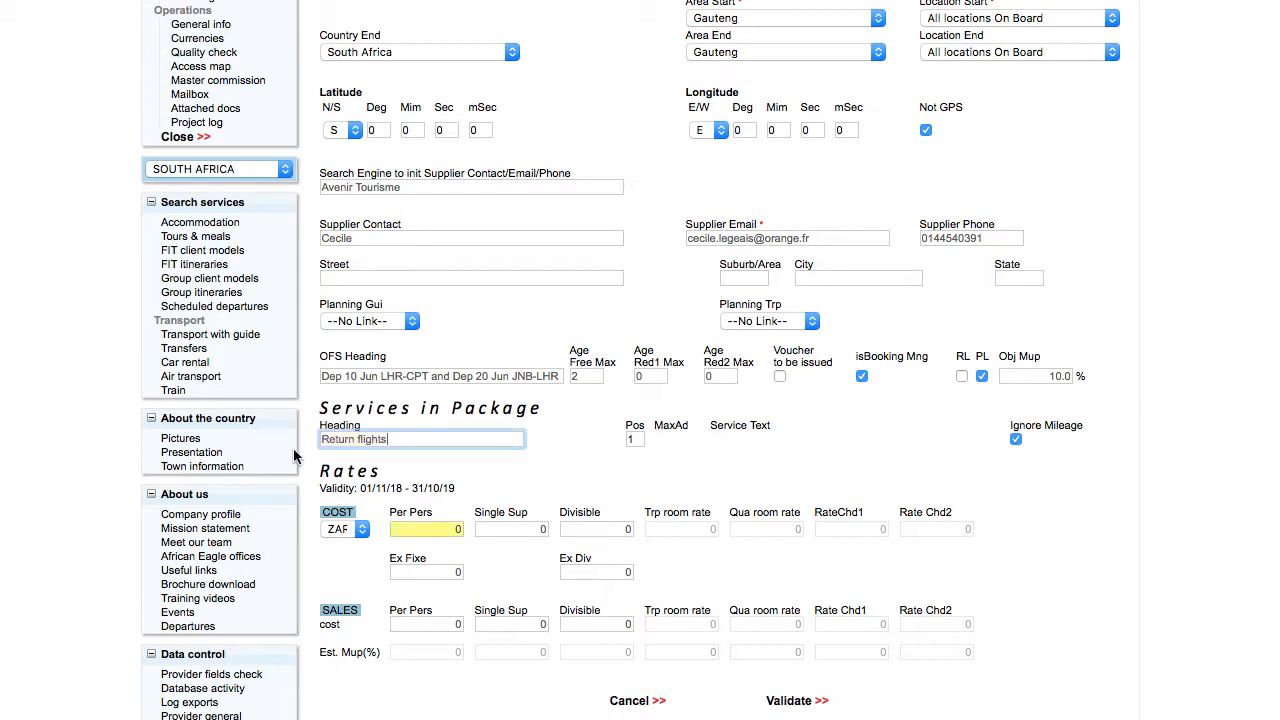
Step: Enter ZAR cost rates of 8500 per person and 5950 Ex Fixe, and validate the tailor-made service
{"action": "left_click", "coordinate": [435, 528]}
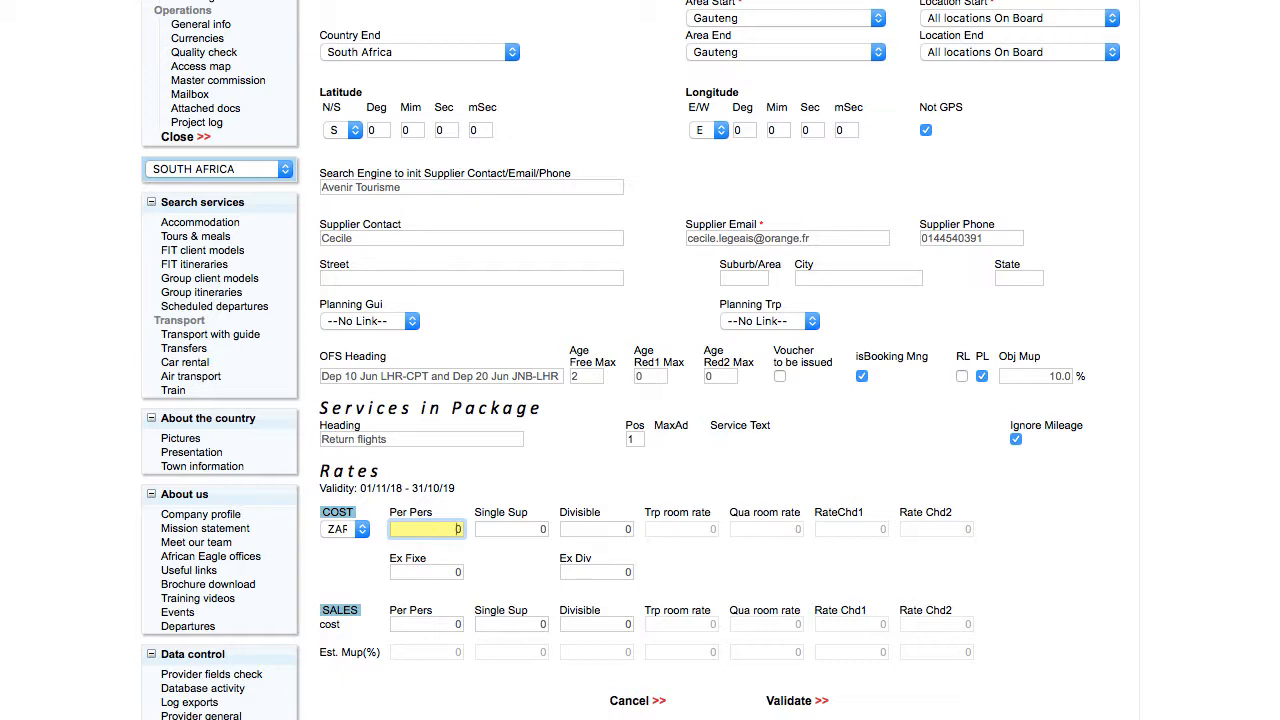
{"action": "type", "text": "8500"}
{"action": "key", "text": "Tab"}
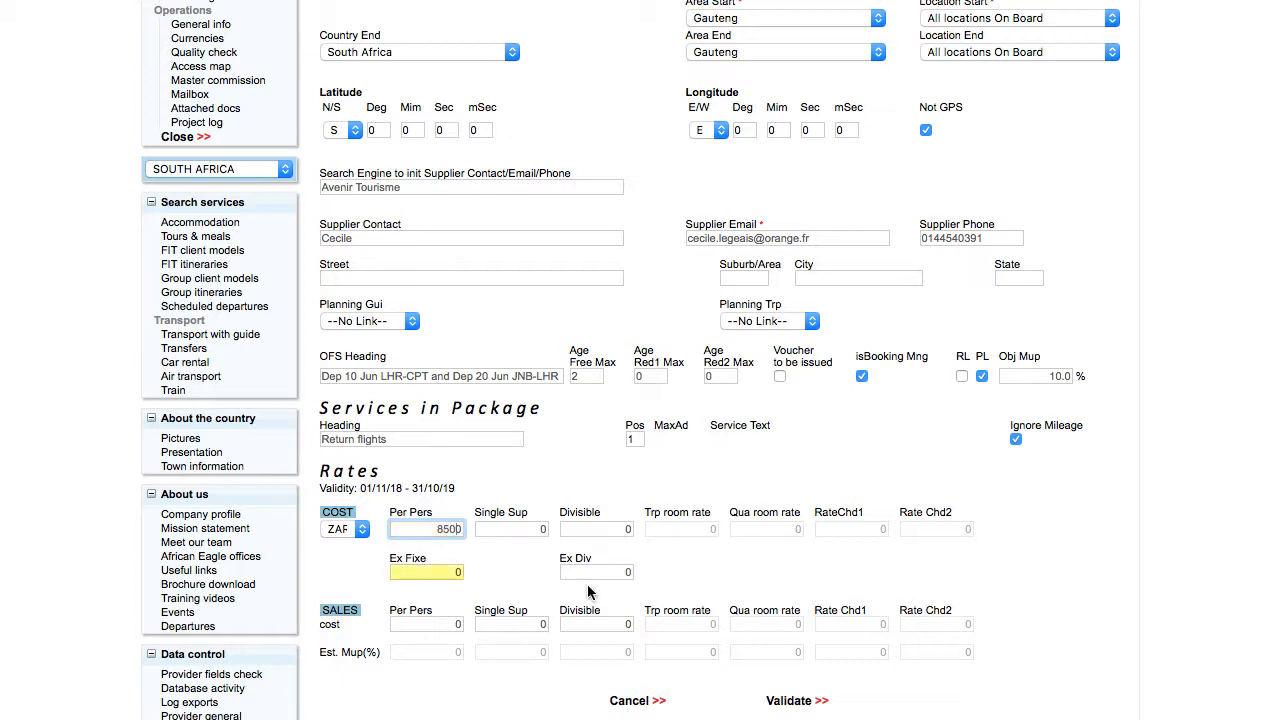
{"action": "left_click", "coordinate": [412, 570]}
{"action": "type", "text": "5"}
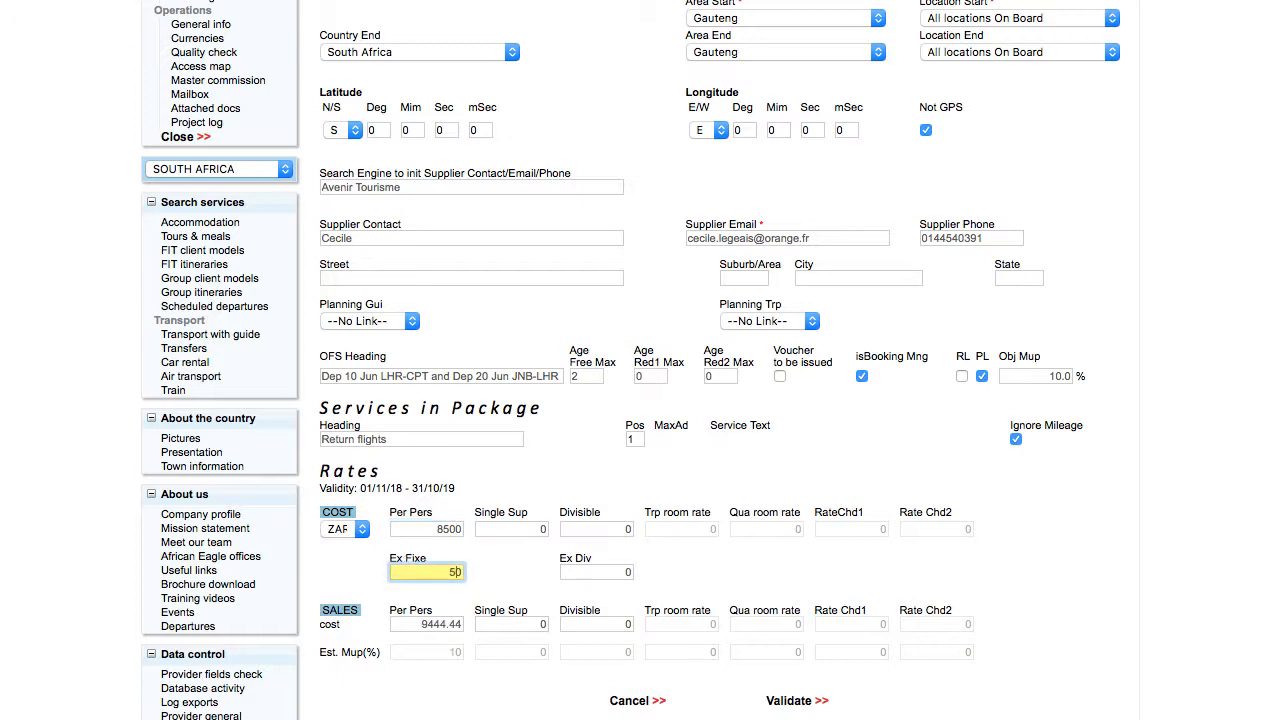
{"action": "type", "text": "95"}
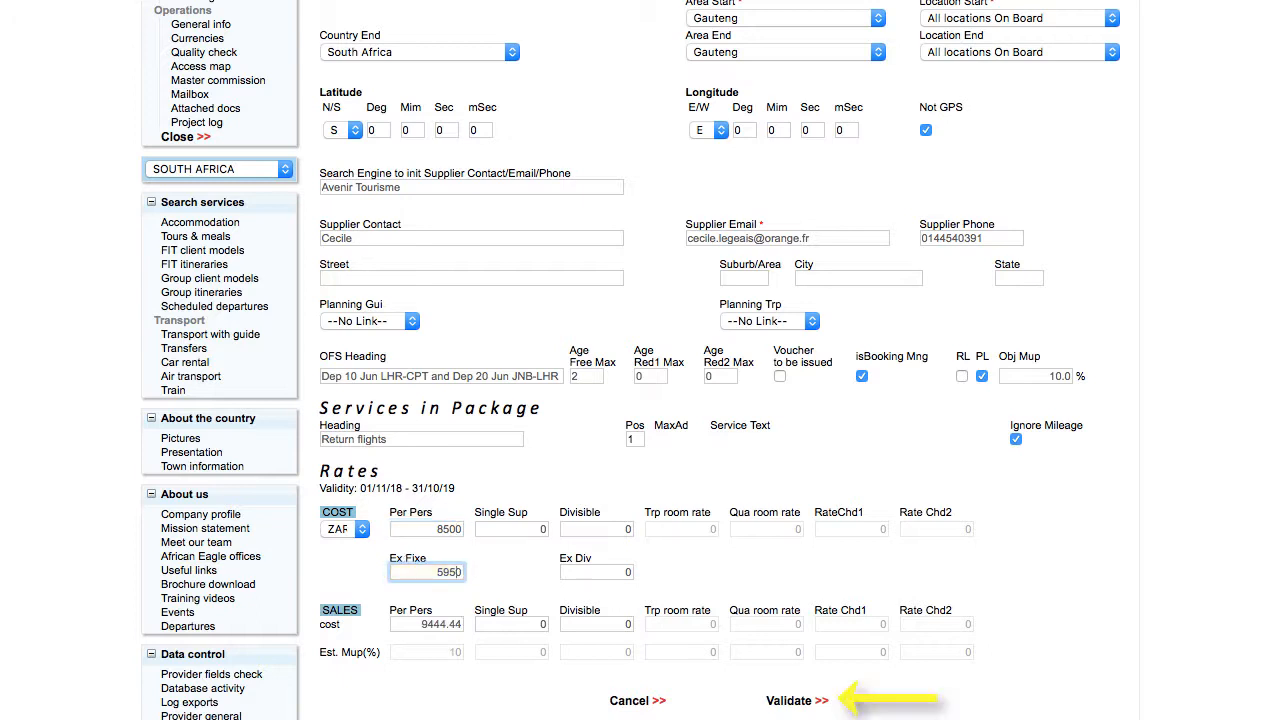
{"action": "left_click", "coordinate": [446, 565]}
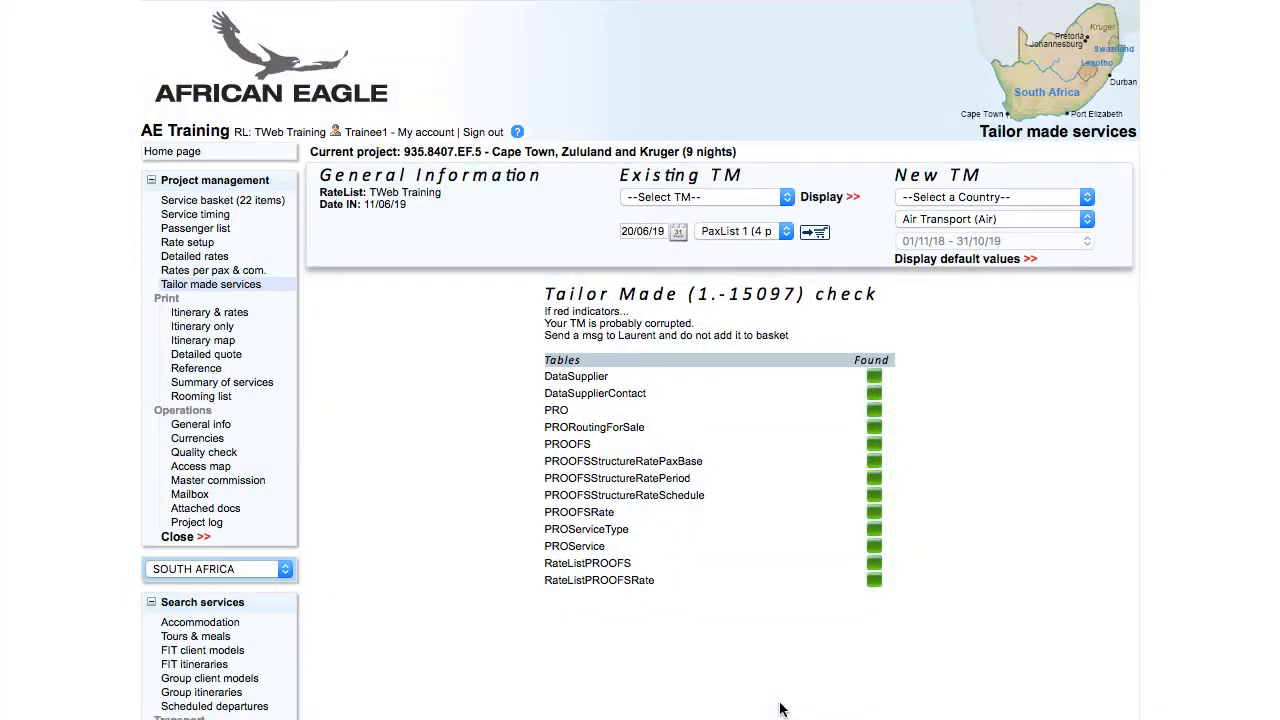
Step: Select the existing British Airways International Flights tailor-made service, date it 10/06/19 and send it to the basket
{"action": "left_click", "coordinate": [732, 198]}
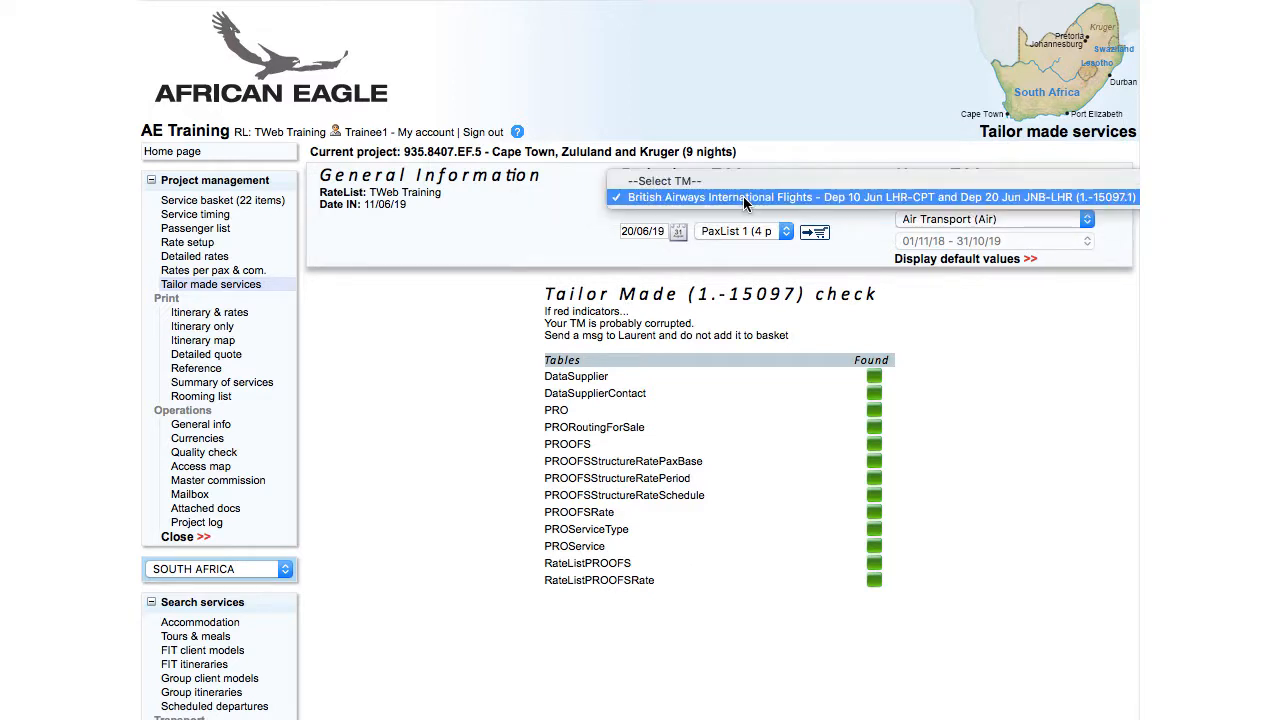
{"action": "left_click", "coordinate": [743, 199]}
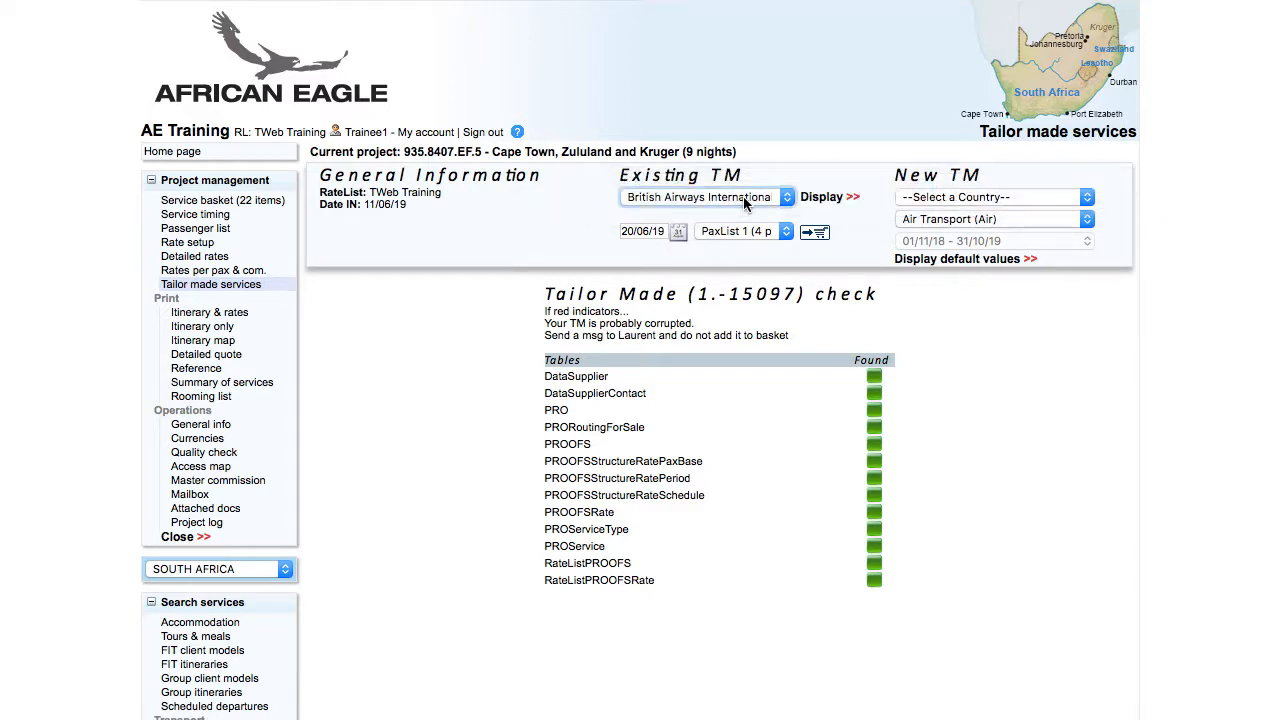
{"action": "mouse_move", "coordinate": [743, 197]}
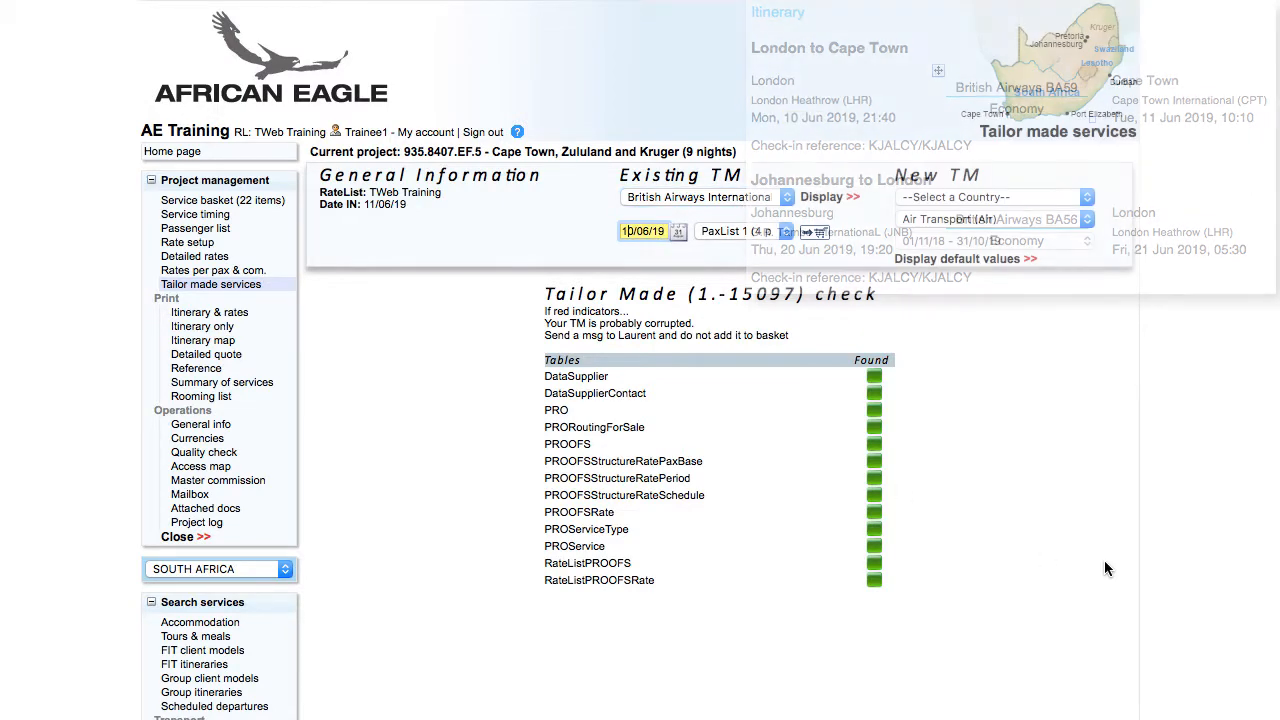
{"action": "left_click", "coordinate": [814, 232]}
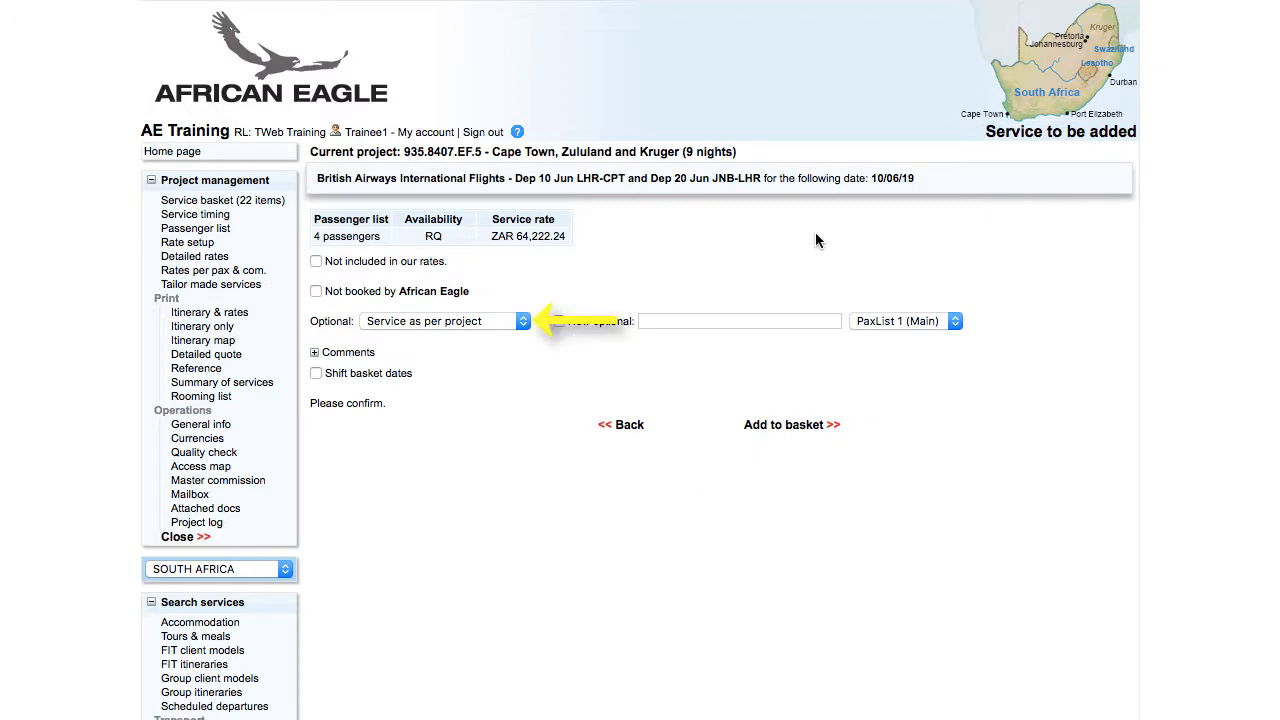
Step: Assign the British Airways service to the International Flights optional, enter flight numbers BA59 and BA56, and add it to the basket
{"action": "left_click", "coordinate": [501, 321]}
{"action": "left_click", "coordinate": [418, 369]}
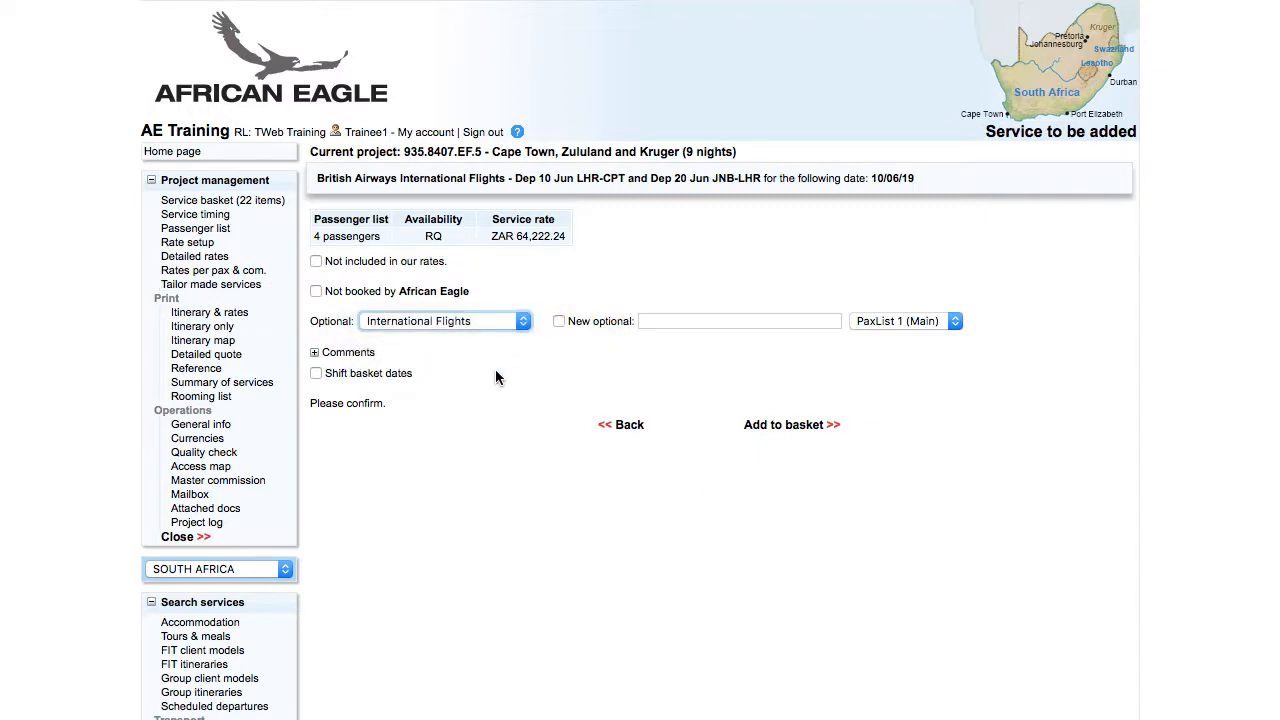
{"action": "left_click", "coordinate": [314, 353]}
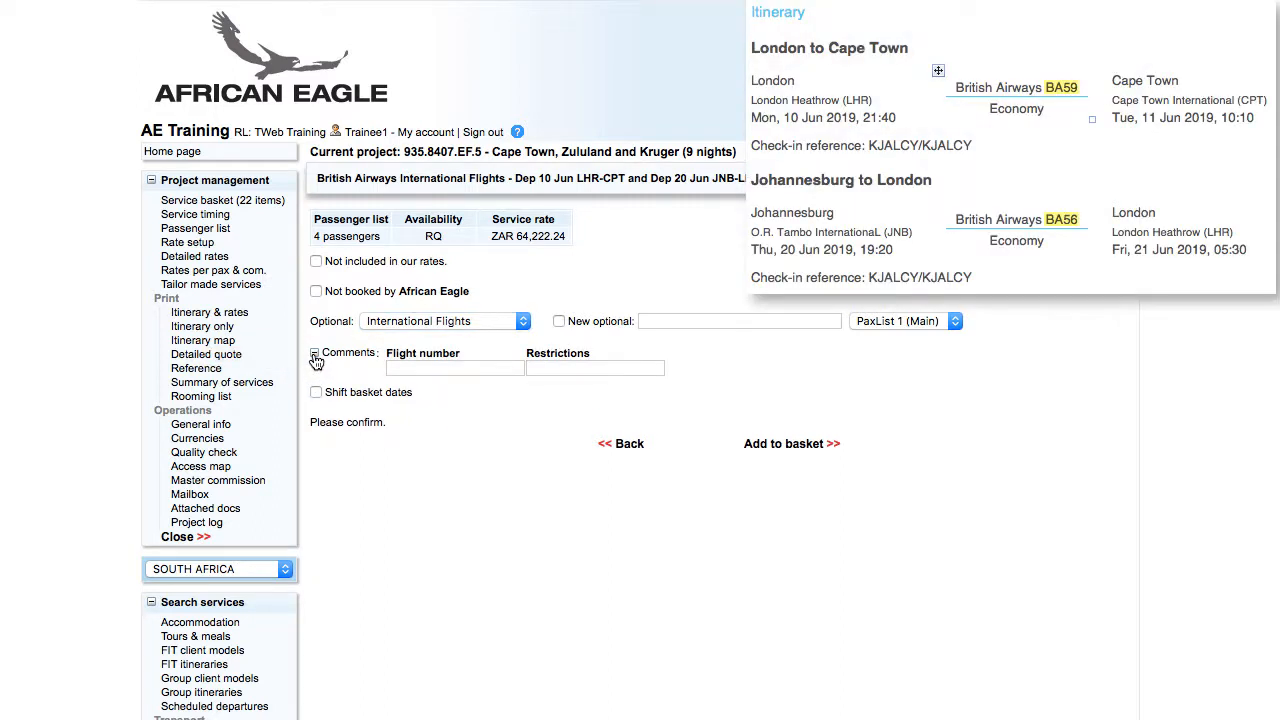
{"action": "left_click", "coordinate": [392, 368]}
{"action": "type", "text": "BA5"}
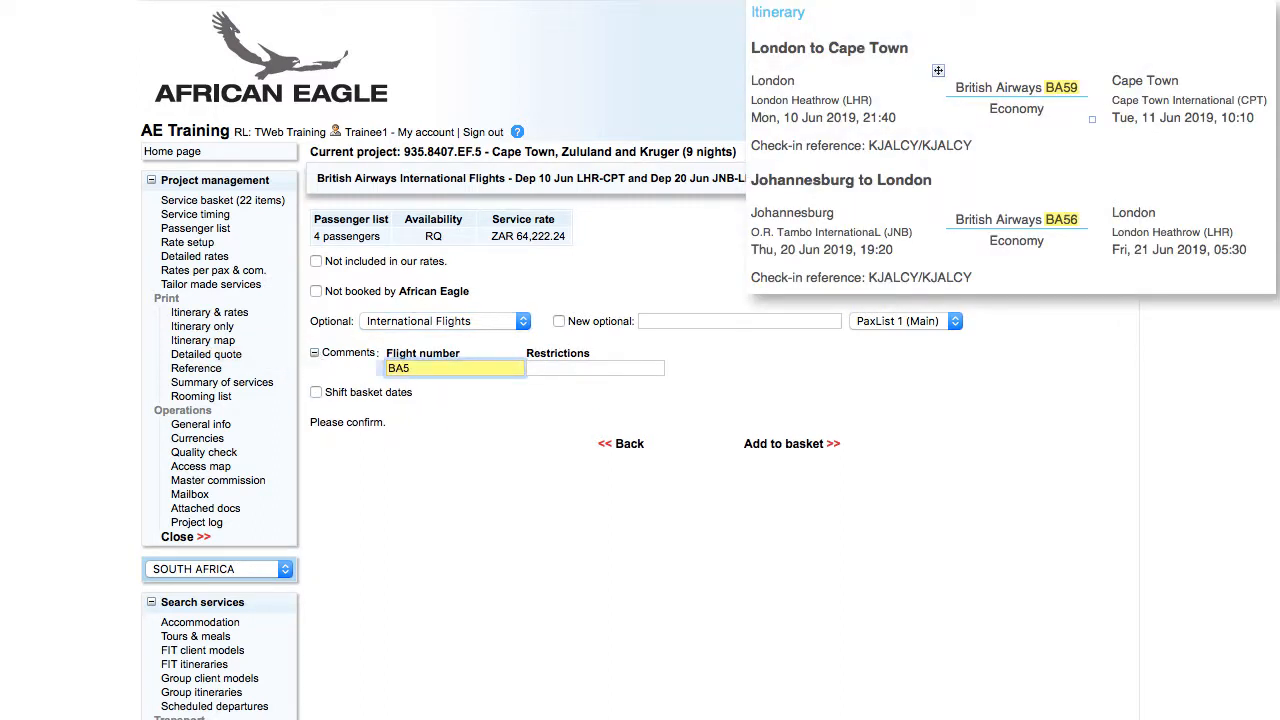
{"action": "type", "text": "9 and BA56"}
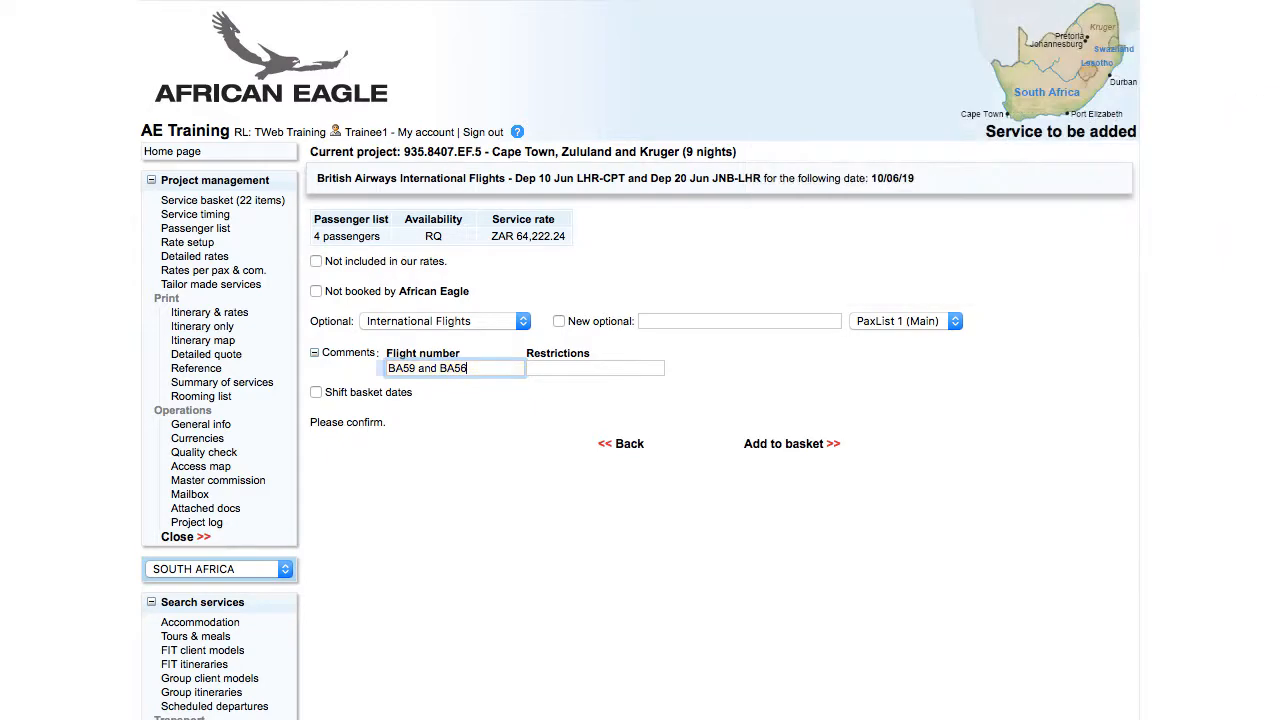
{"action": "left_click", "coordinate": [743, 473]}
{"action": "left_click", "coordinate": [771, 448]}
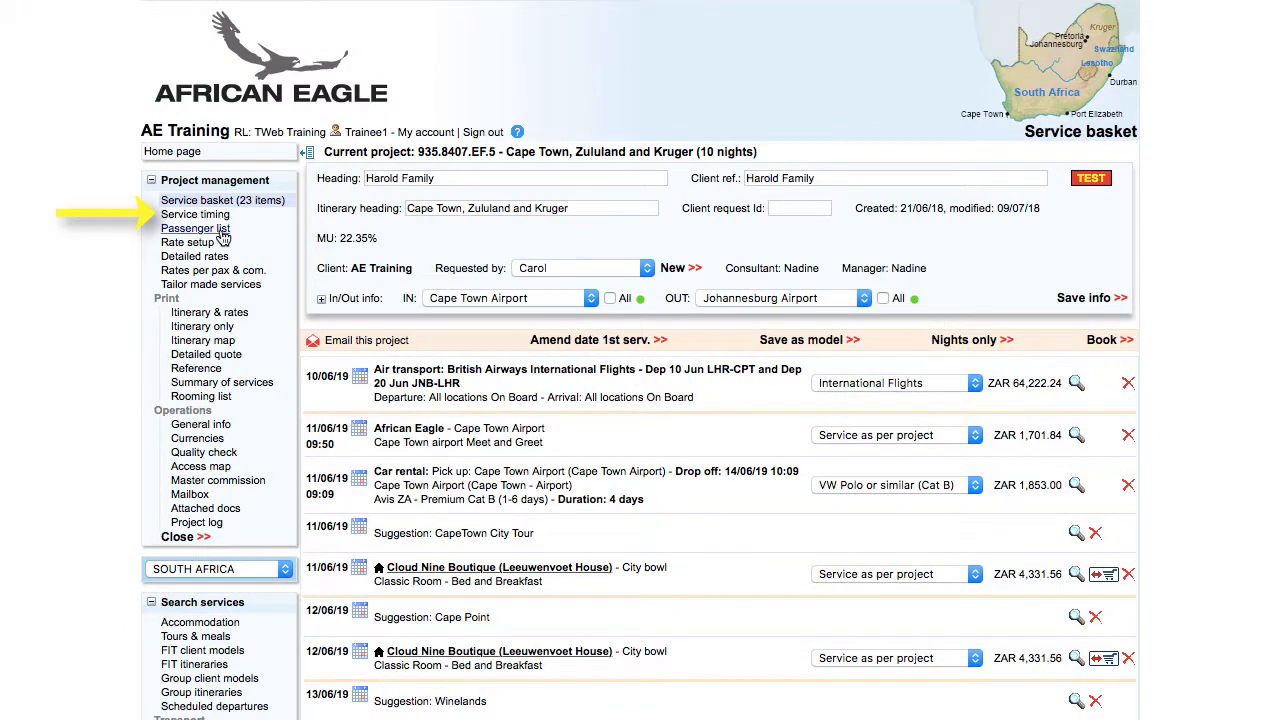
Step: Hide the British Airways International Flights service in the service timing and save
{"action": "left_click", "coordinate": [196, 215]}
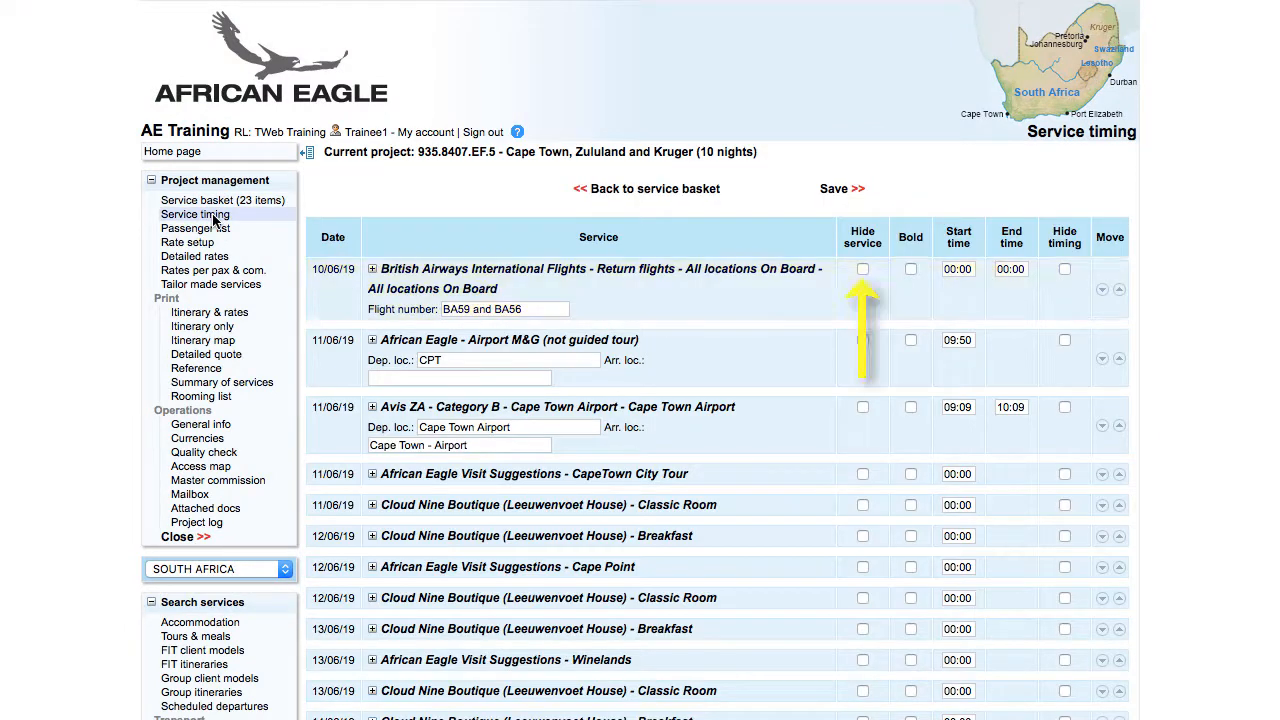
{"action": "left_click", "coordinate": [863, 270]}
{"action": "left_click", "coordinate": [831, 198]}
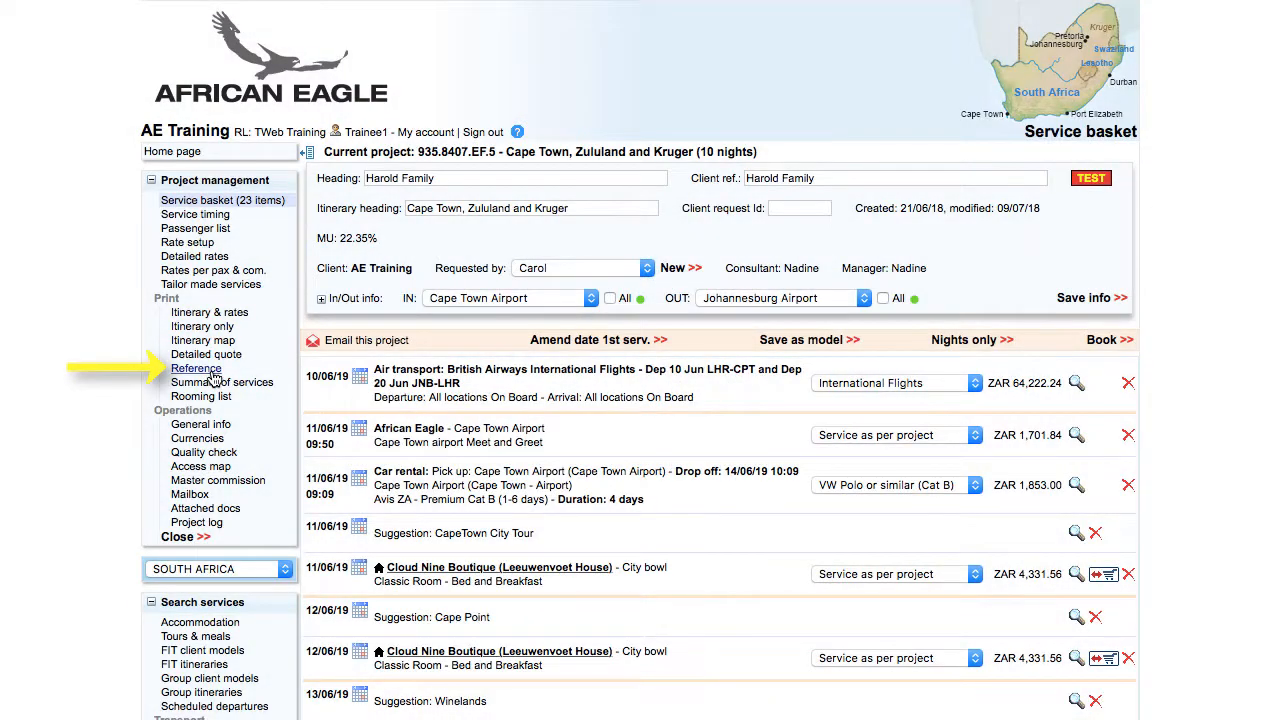
Step: Open the printable itinerary and rates and examine the arrival and departure flight days and the optional rates
{"action": "left_click", "coordinate": [200, 370]}
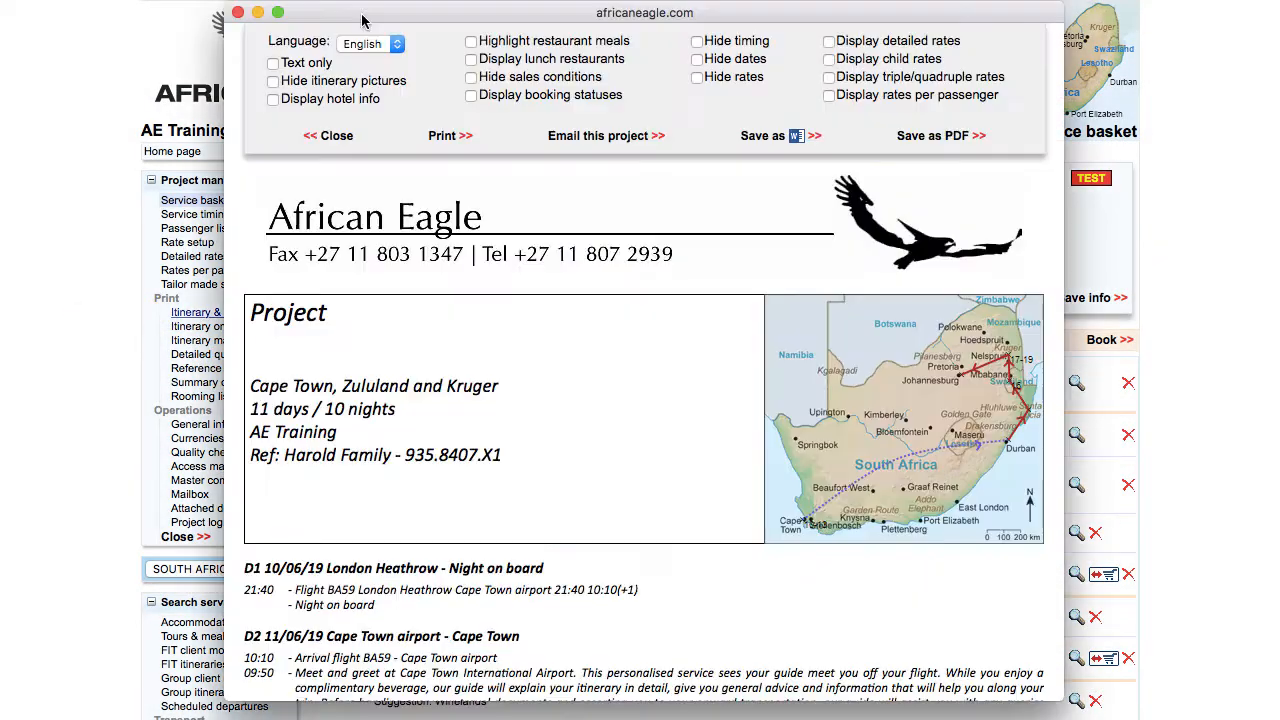
{"action": "scroll", "coordinate": [644, 360], "scroll_direction": "down", "scroll_amount": 5}
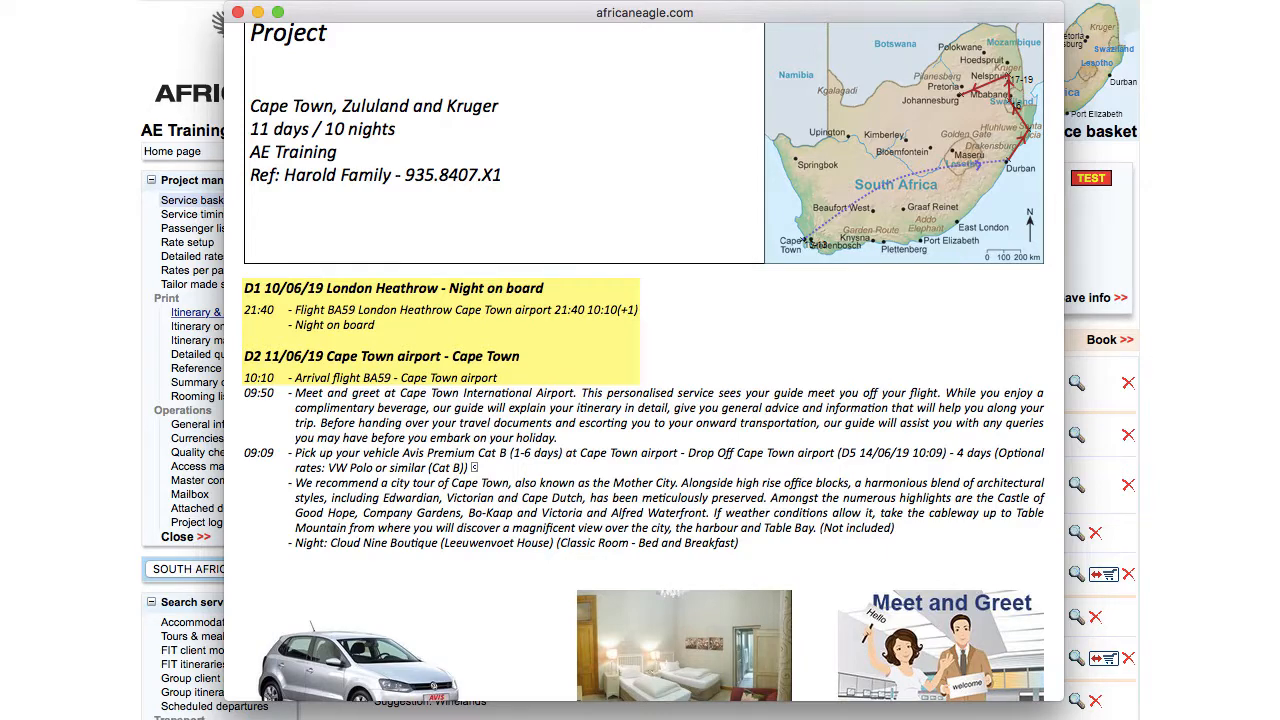
{"action": "scroll", "coordinate": [652, 360], "scroll_direction": "down", "scroll_amount": 2}
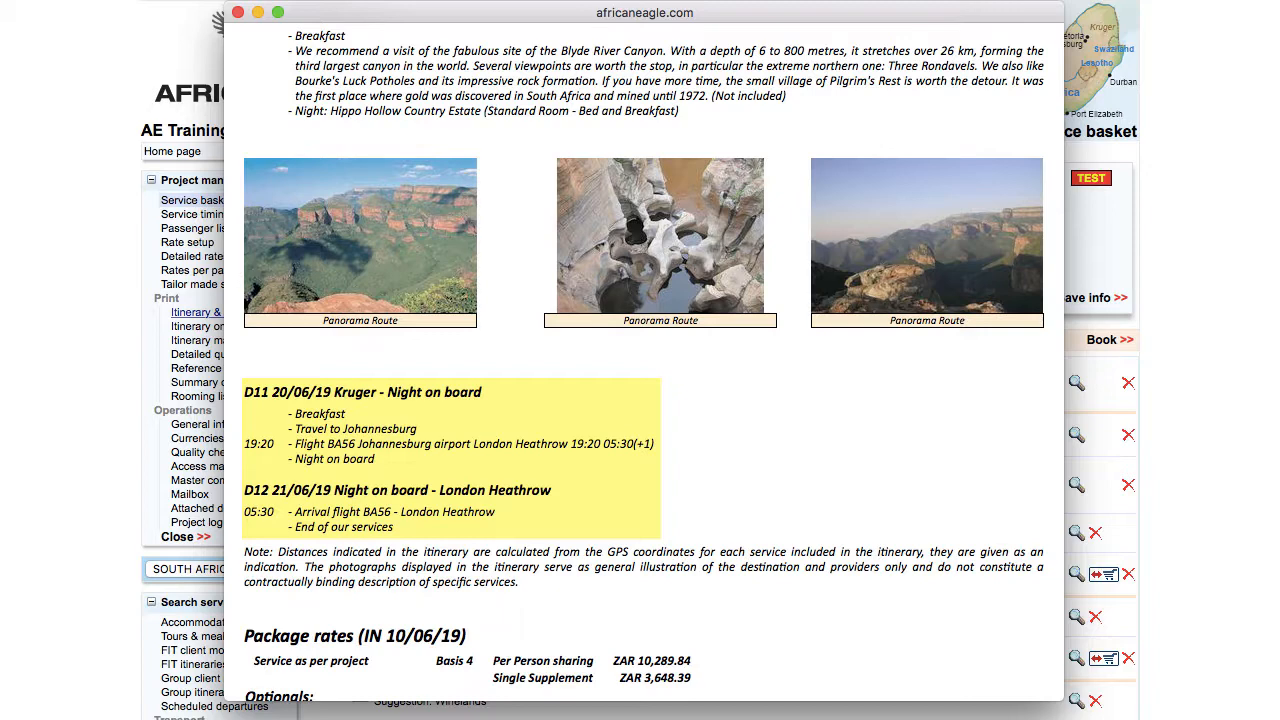
{"action": "scroll", "coordinate": [652, 400], "scroll_direction": "down", "scroll_amount": 5}
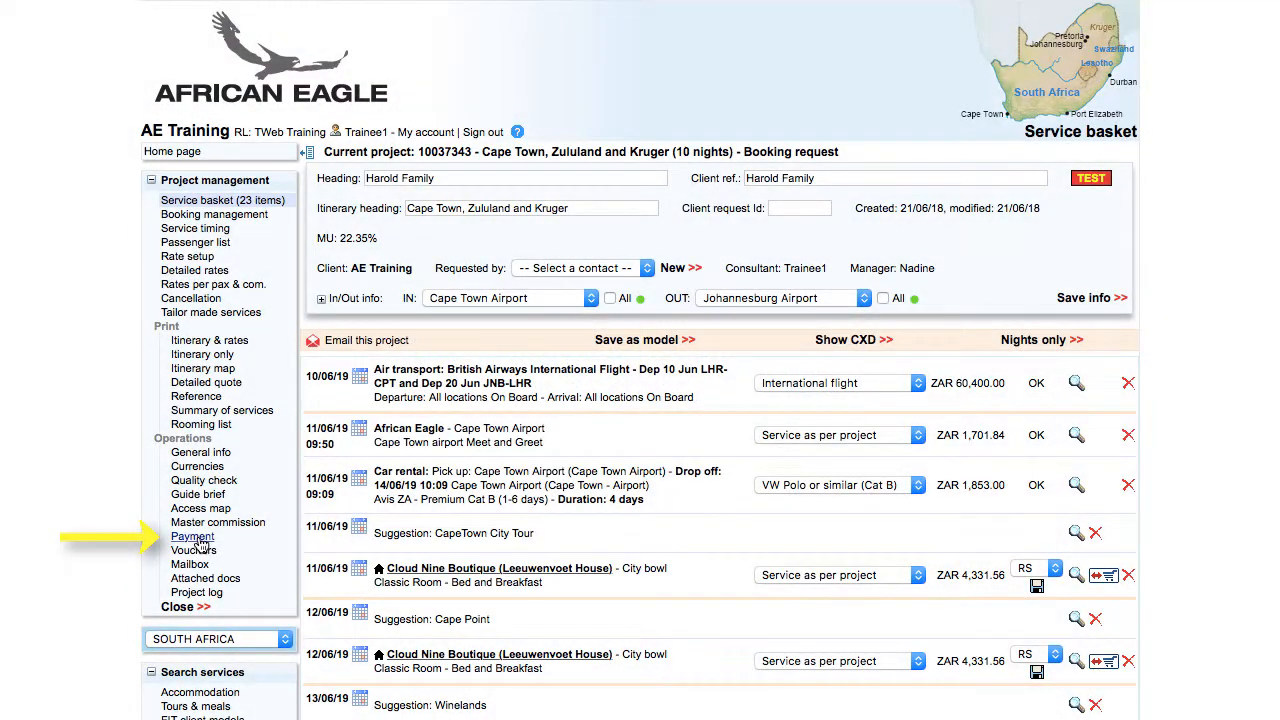
Step: Open the booked project's itinerary and rates and review the detailed quote with its optional services
{"action": "left_click", "coordinate": [194, 537]}
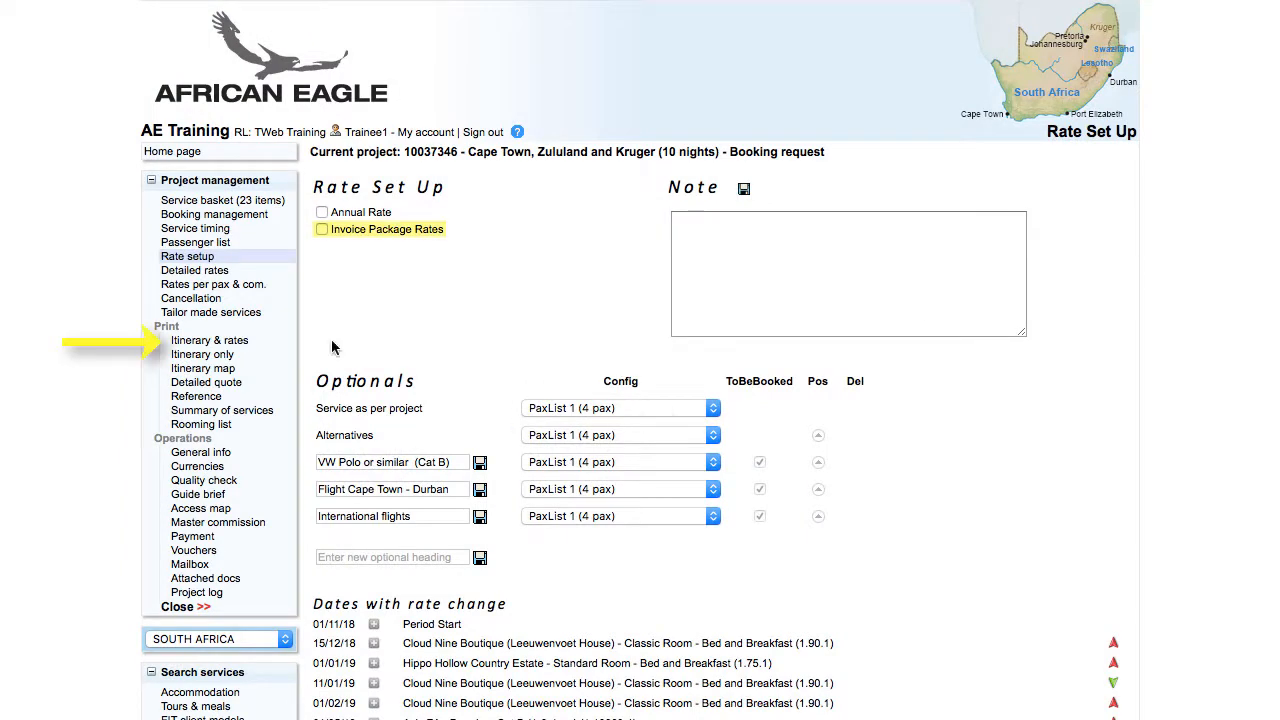
{"action": "left_click", "coordinate": [222, 342]}
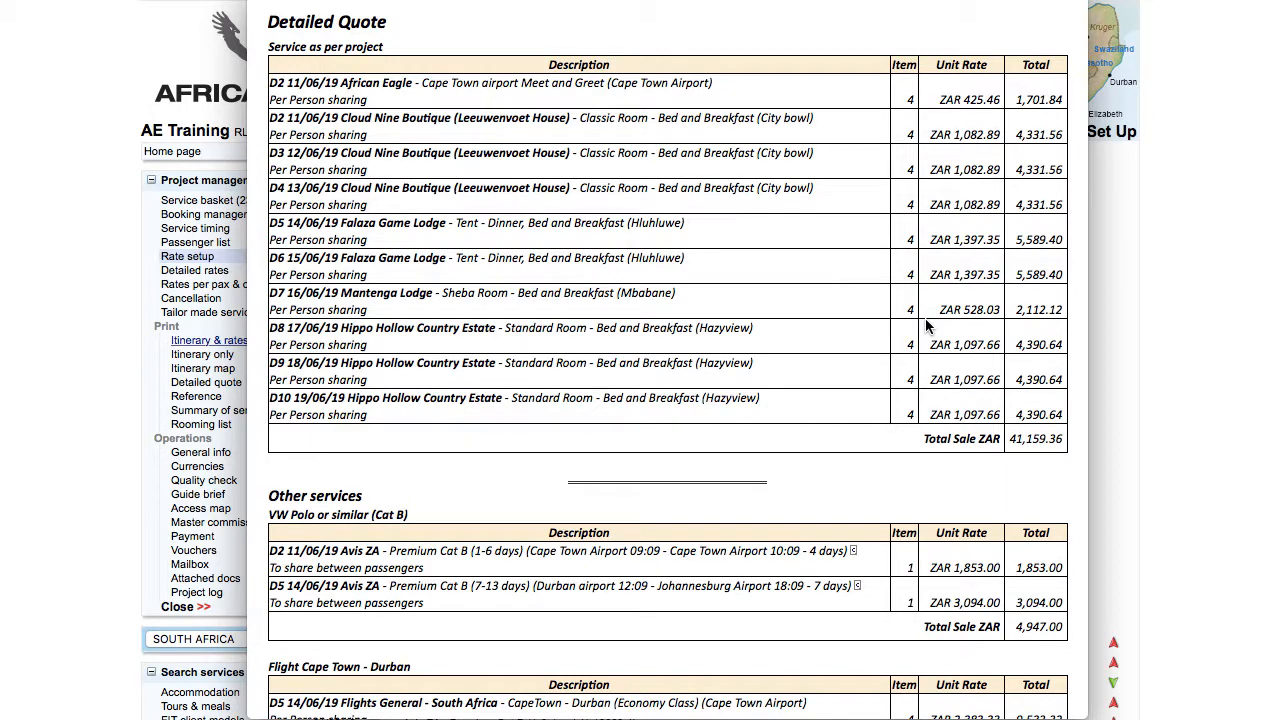
{"action": "scroll", "coordinate": [925, 318], "scroll_direction": "down", "scroll_amount": 5}
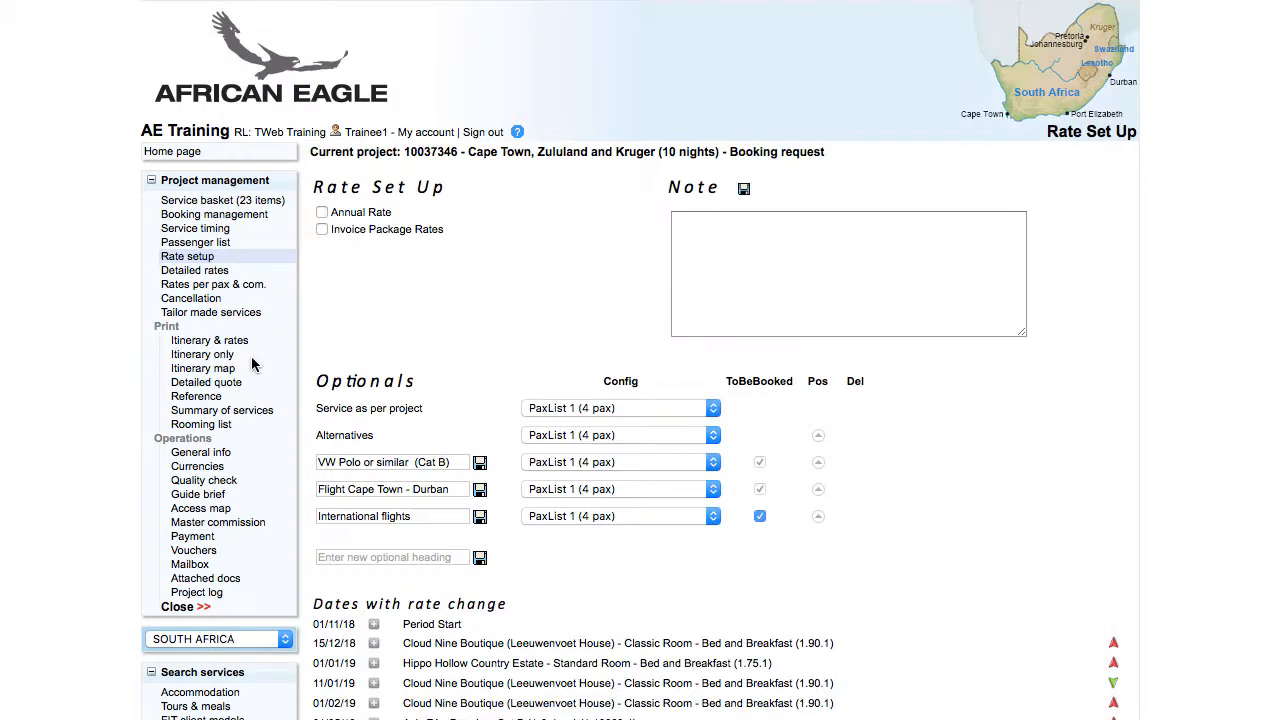
Step: Generate the invoice from the booked project's payment page
{"action": "left_click", "coordinate": [195, 539]}
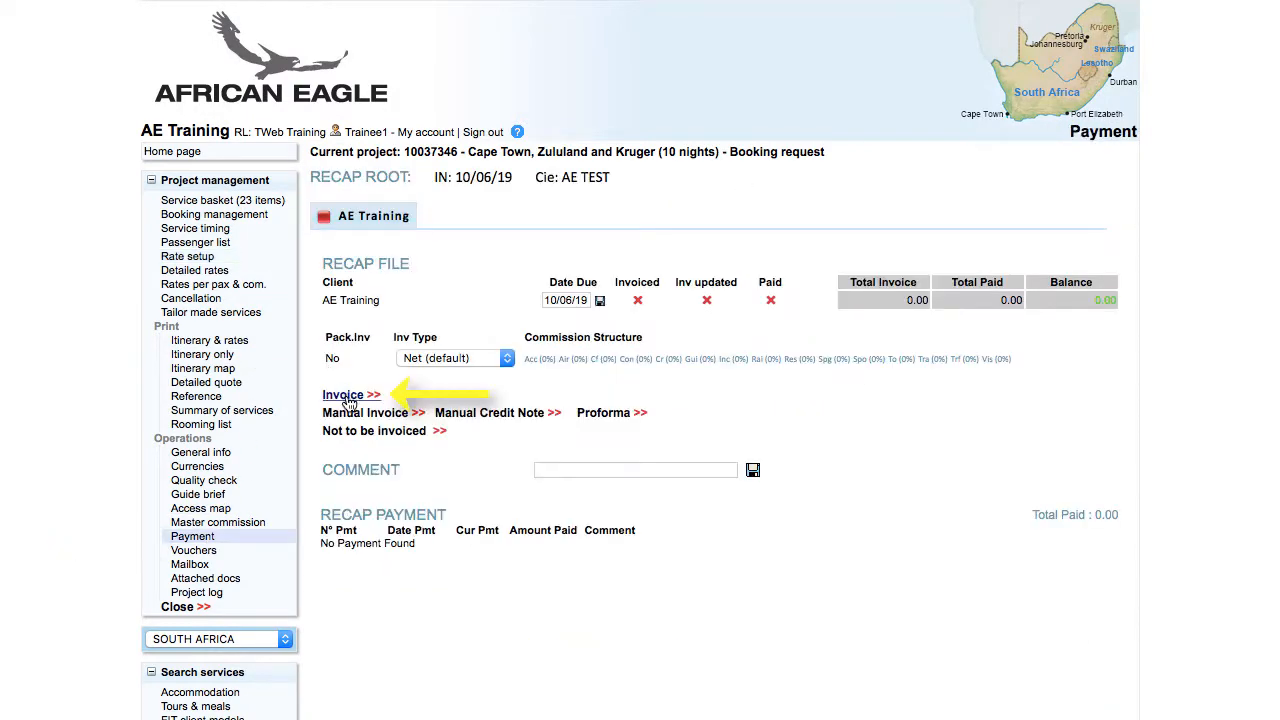
{"action": "left_click", "coordinate": [343, 396]}
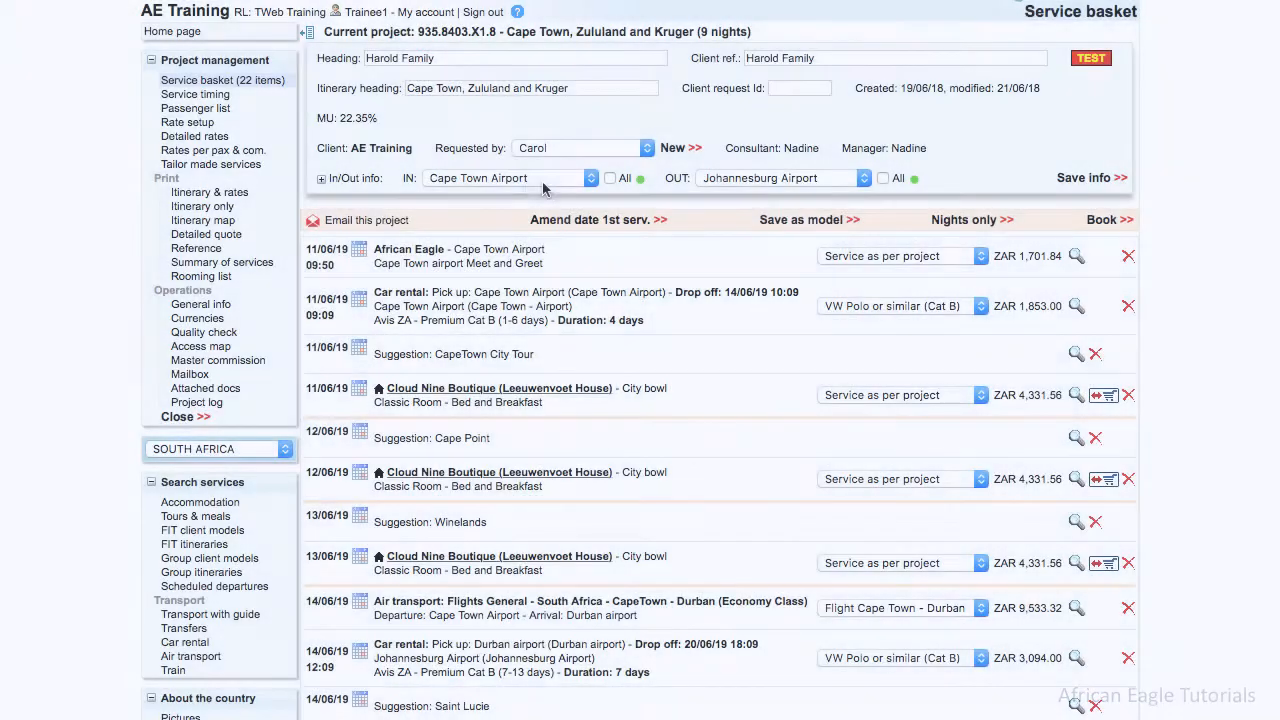
Step: Expand the In/Out flight info of the Cape Town, Zululand and Kruger project
{"action": "left_click", "coordinate": [321, 179]}
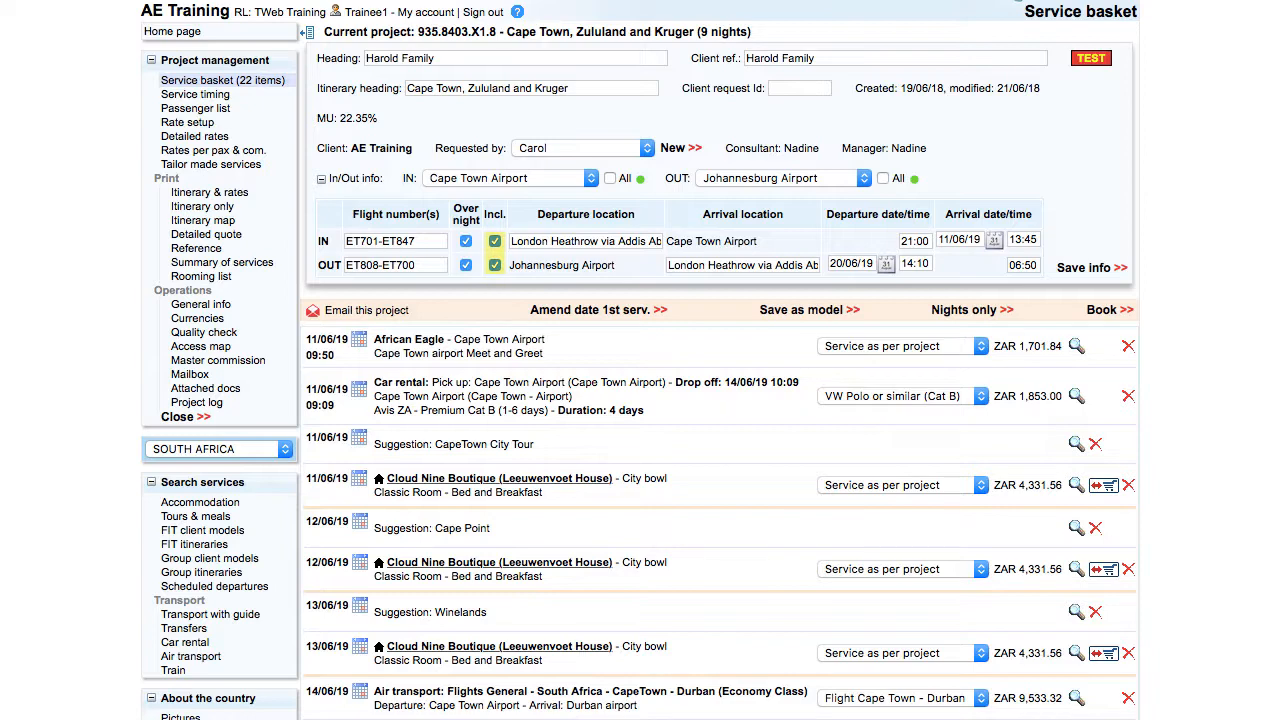
Step: Select the existing Ethiopian Airlines International Flights tailor-made service, date it 10/06/19 and send it to the basket
{"action": "left_click", "coordinate": [244, 166]}
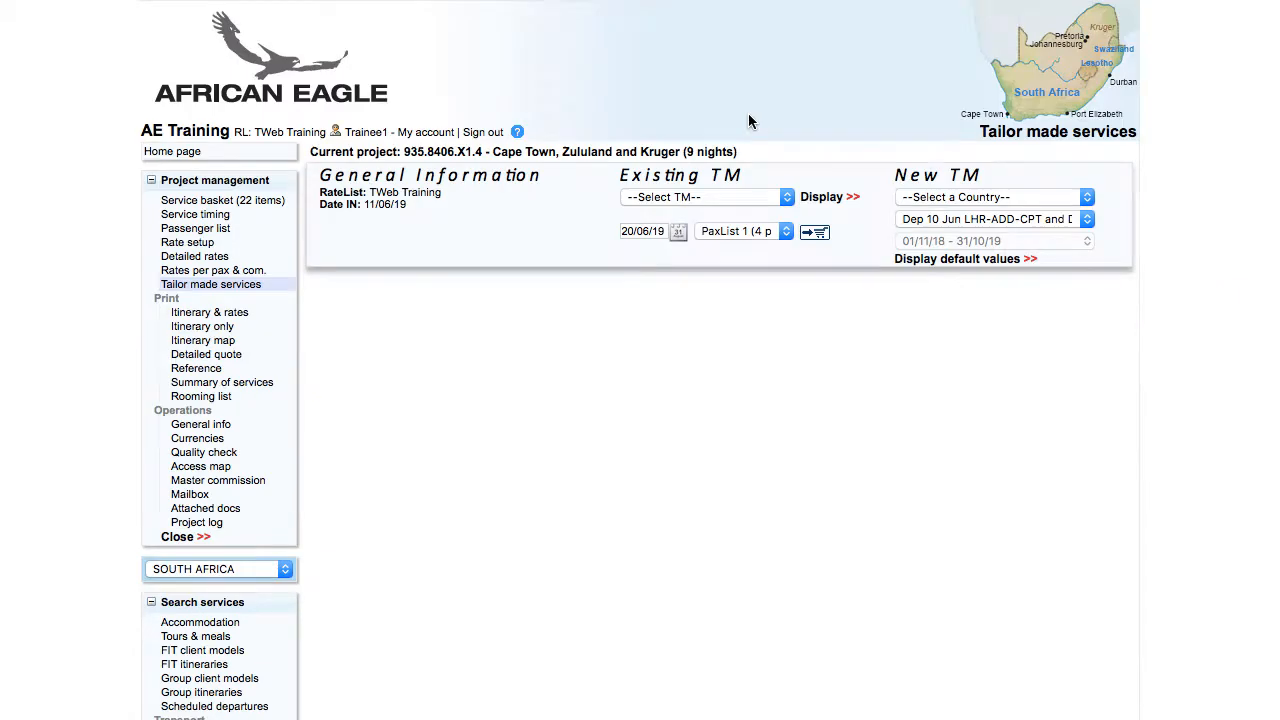
{"action": "left_click", "coordinate": [739, 200]}
{"action": "left_click", "coordinate": [750, 213]}
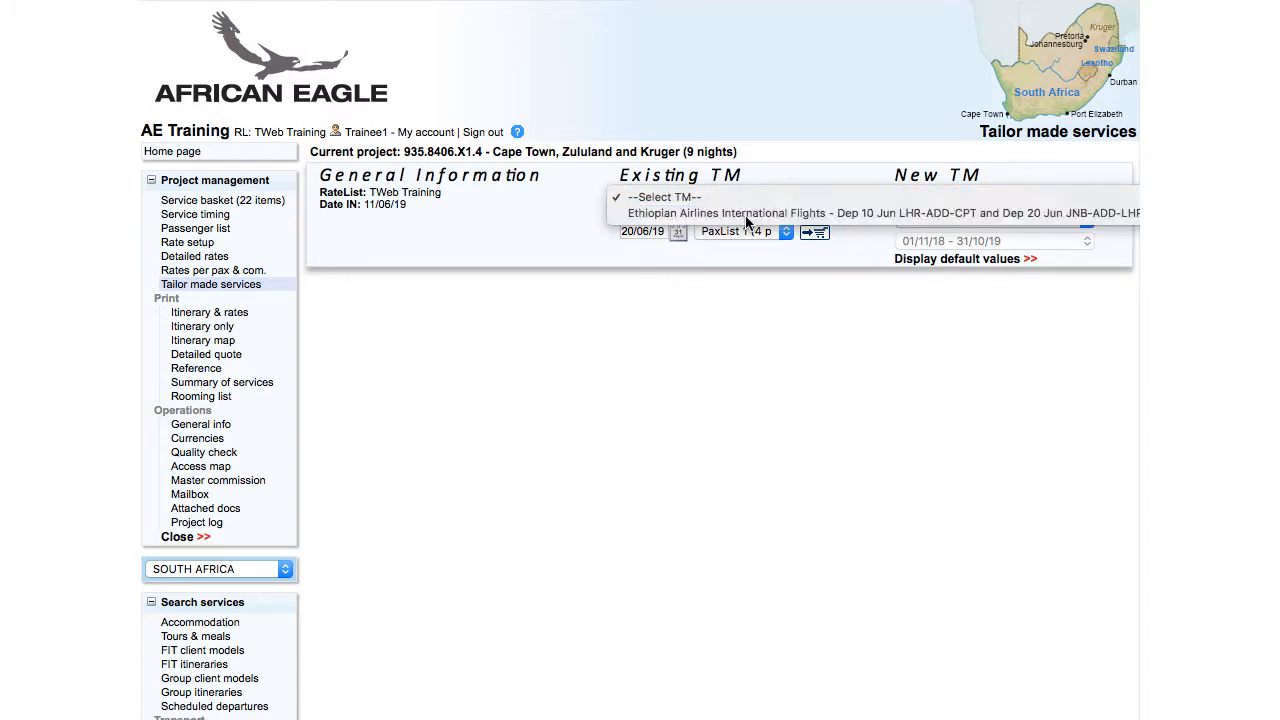
{"action": "left_click", "coordinate": [645, 231]}
{"action": "type", "text": "10/06/19"}
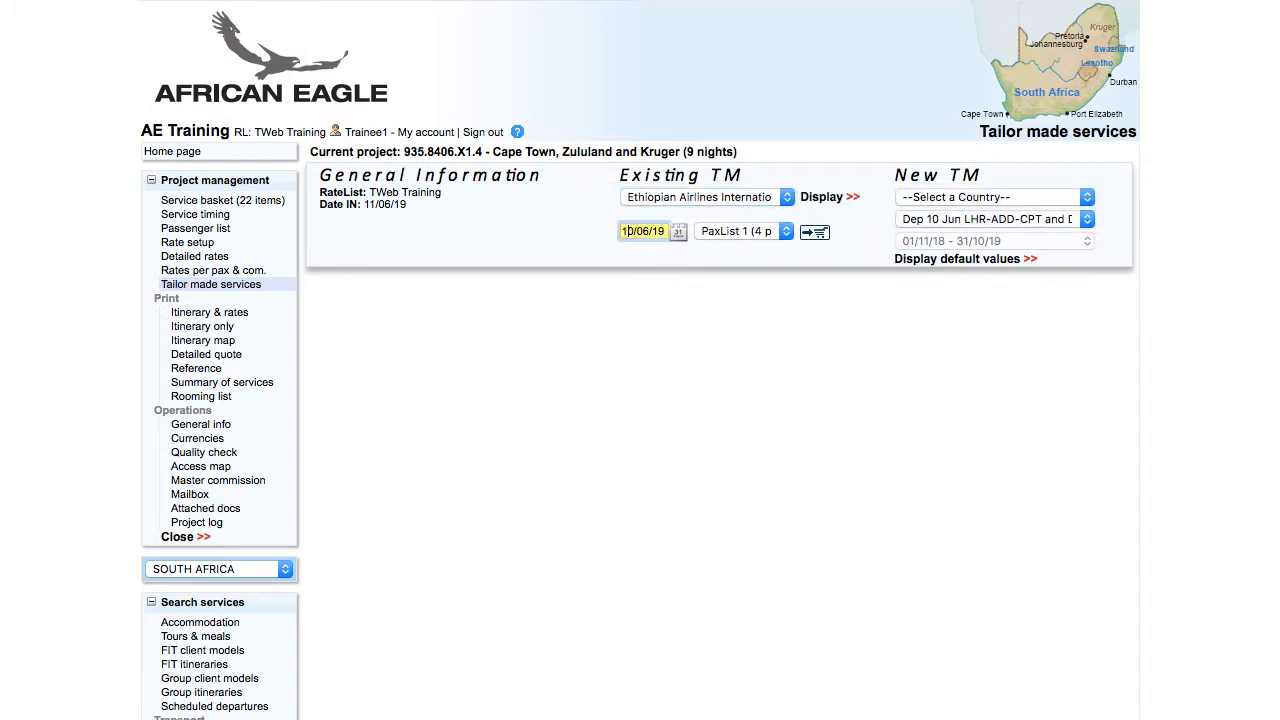
{"action": "left_click", "coordinate": [814, 232]}
Step: Assign the Ethiopian Airlines service to the International Flights optional, enter flight numbers ET701-847,ET808-700, and add it to the basket
{"action": "left_click", "coordinate": [443, 321]}
{"action": "left_click", "coordinate": [427, 372]}
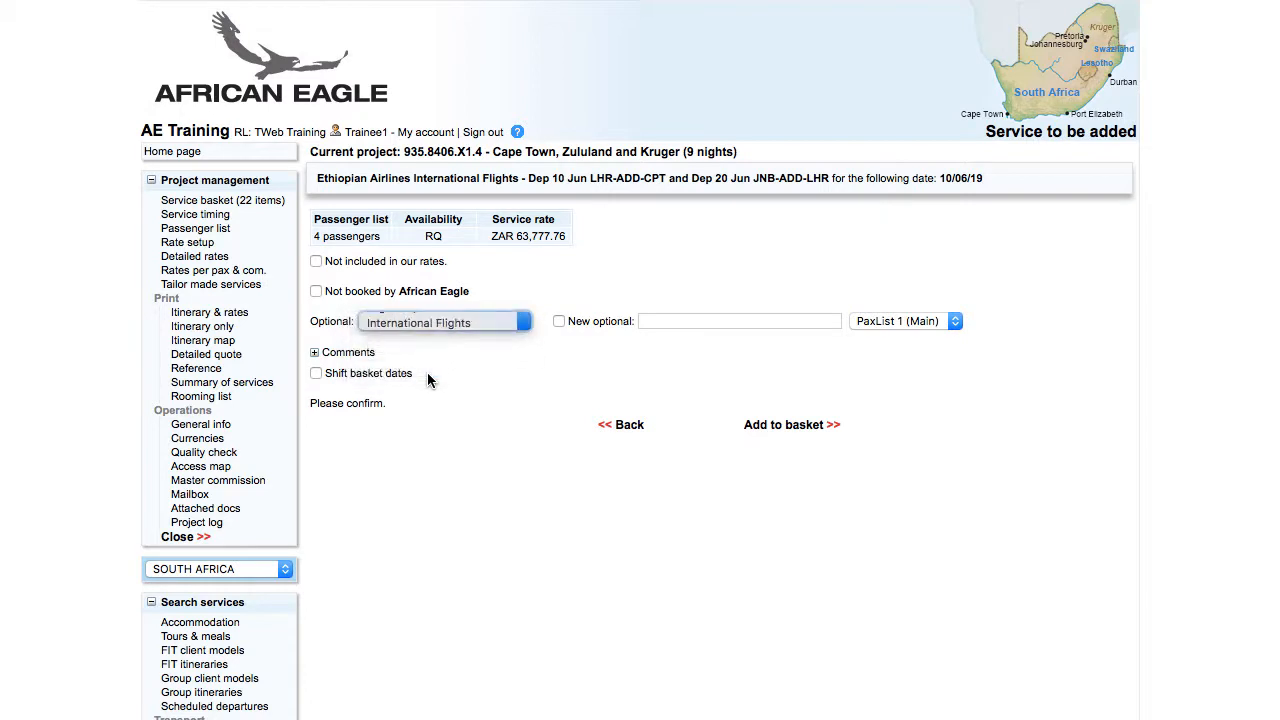
{"action": "left_click", "coordinate": [314, 352]}
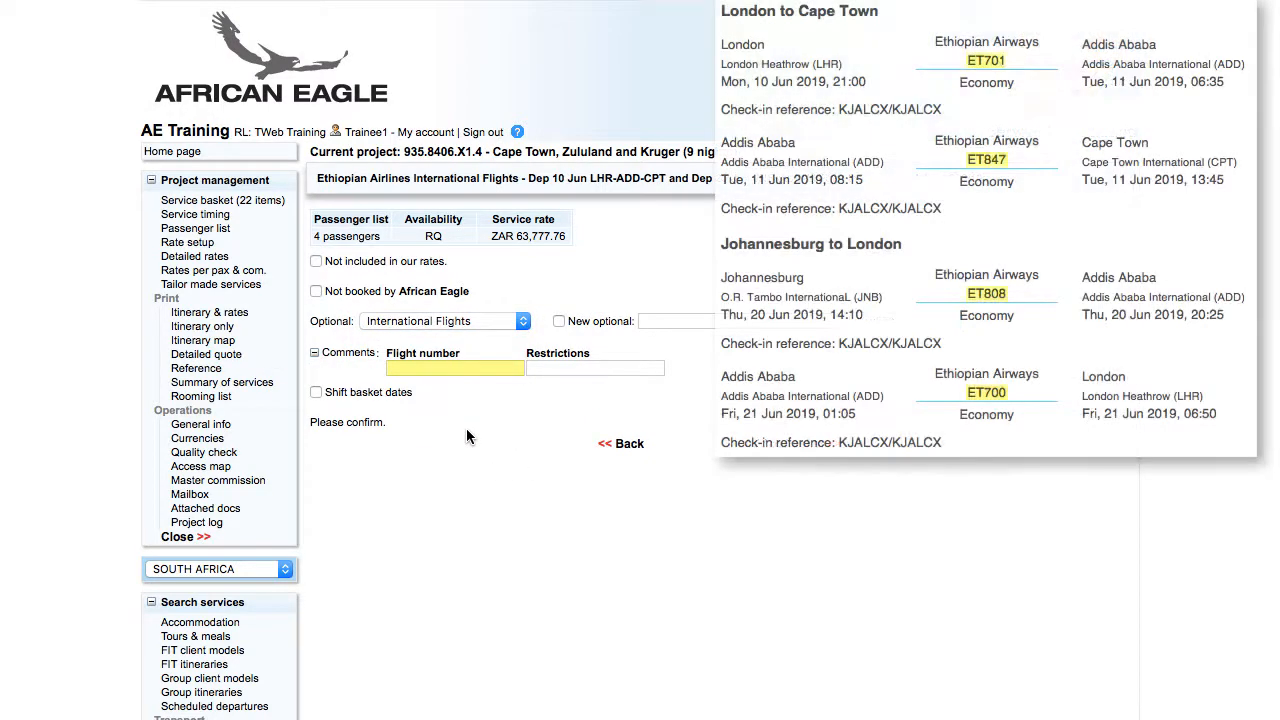
{"action": "type", "text": "ET701-847,ET808-700"}
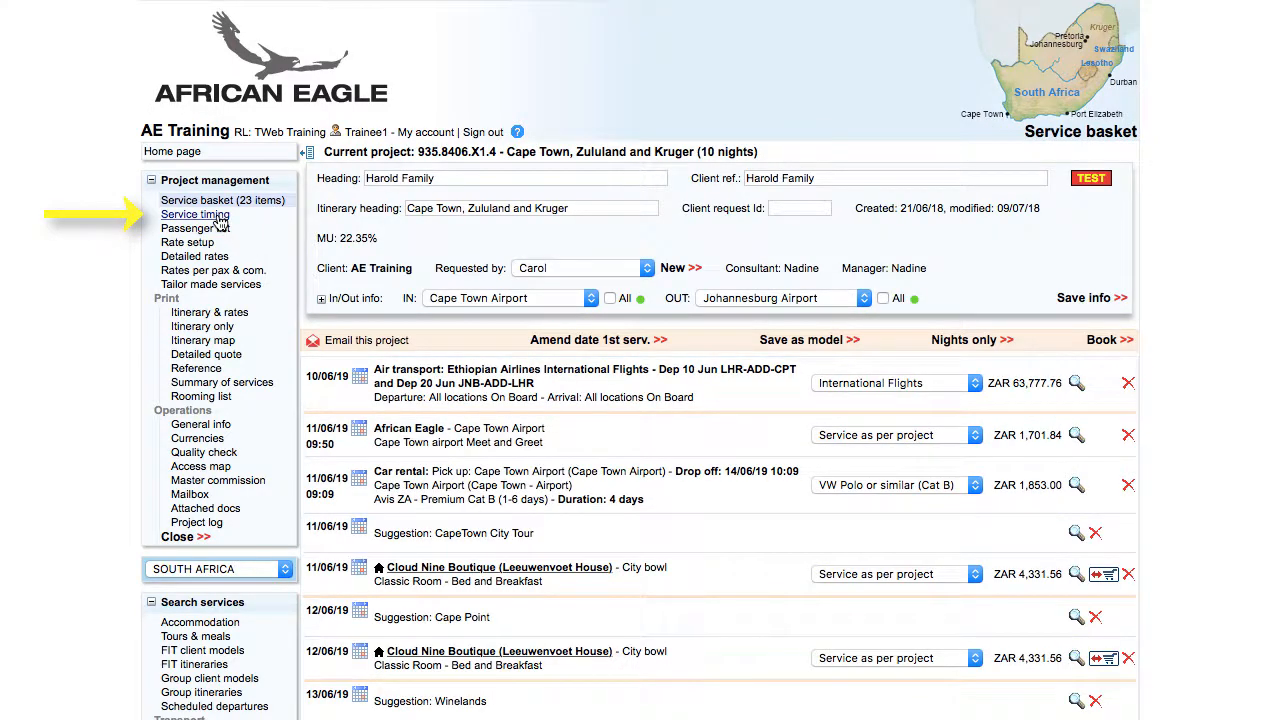
Step: Hide the Ethiopian Airlines International Flights service in the service timing and save
{"action": "left_click", "coordinate": [190, 214]}
{"action": "left_click", "coordinate": [863, 269]}
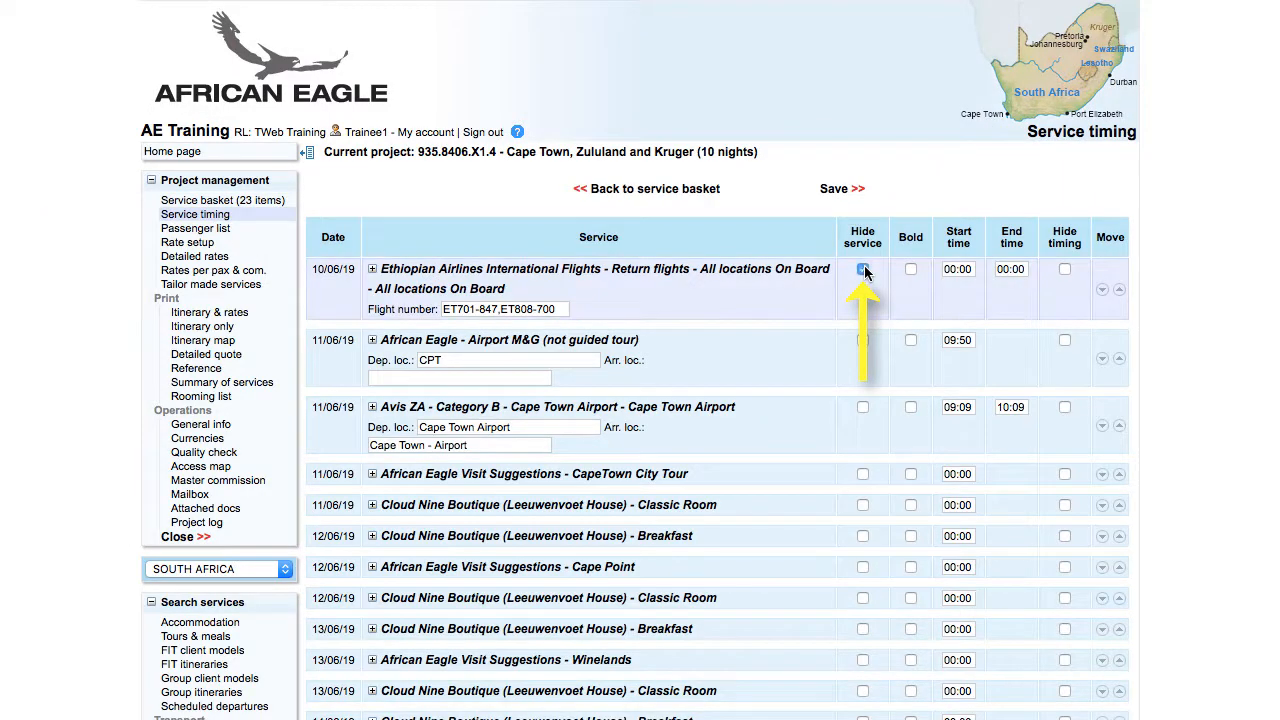
{"action": "left_click", "coordinate": [835, 189]}
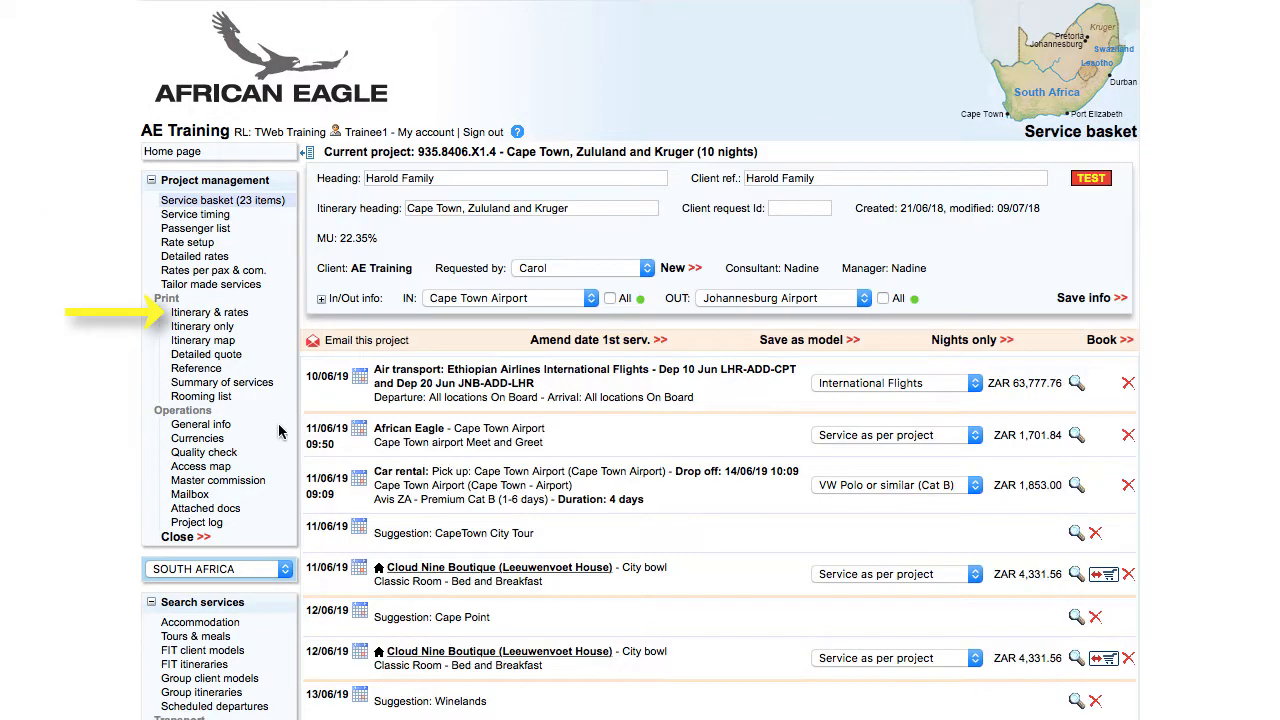
Step: Open the printable itinerary and rates and check the Ethiopian Airlines flight days and the optional rates
{"action": "left_click", "coordinate": [230, 316]}
{"action": "scroll", "coordinate": [650, 400], "scroll_direction": "down", "scroll_amount": 5}
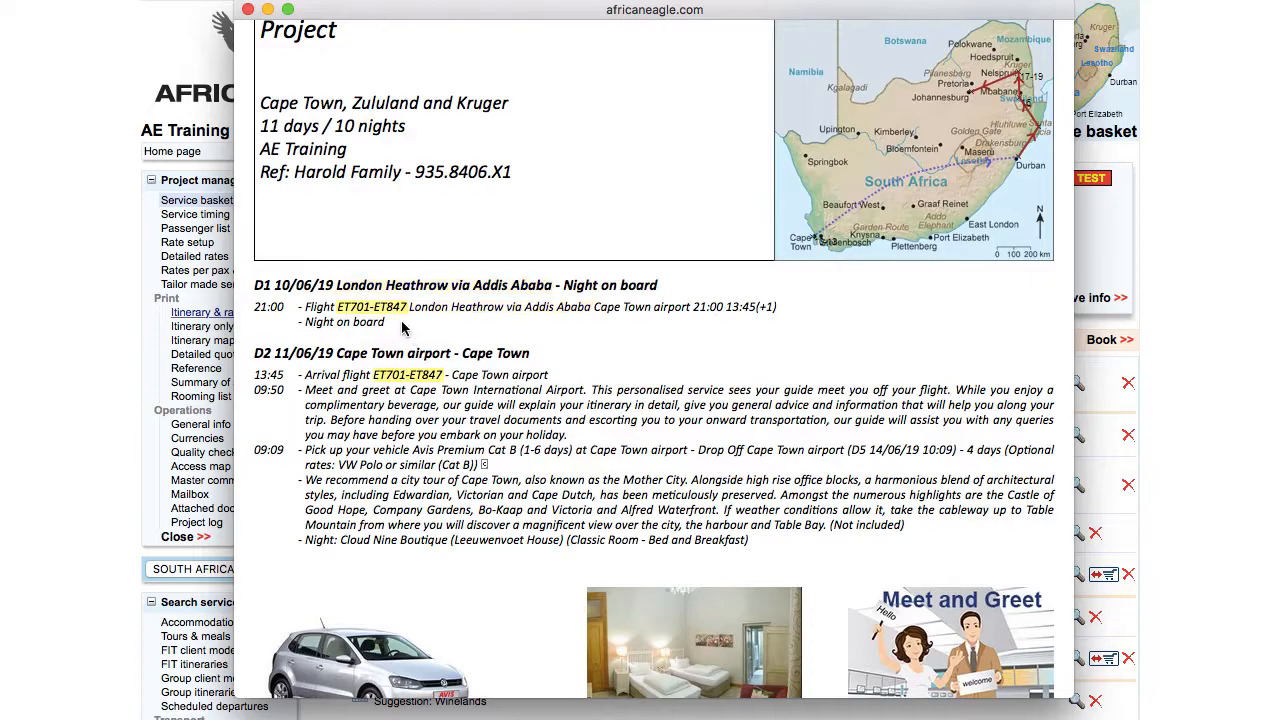
{"action": "scroll", "coordinate": [403, 328], "scroll_direction": "down", "scroll_amount": 20}
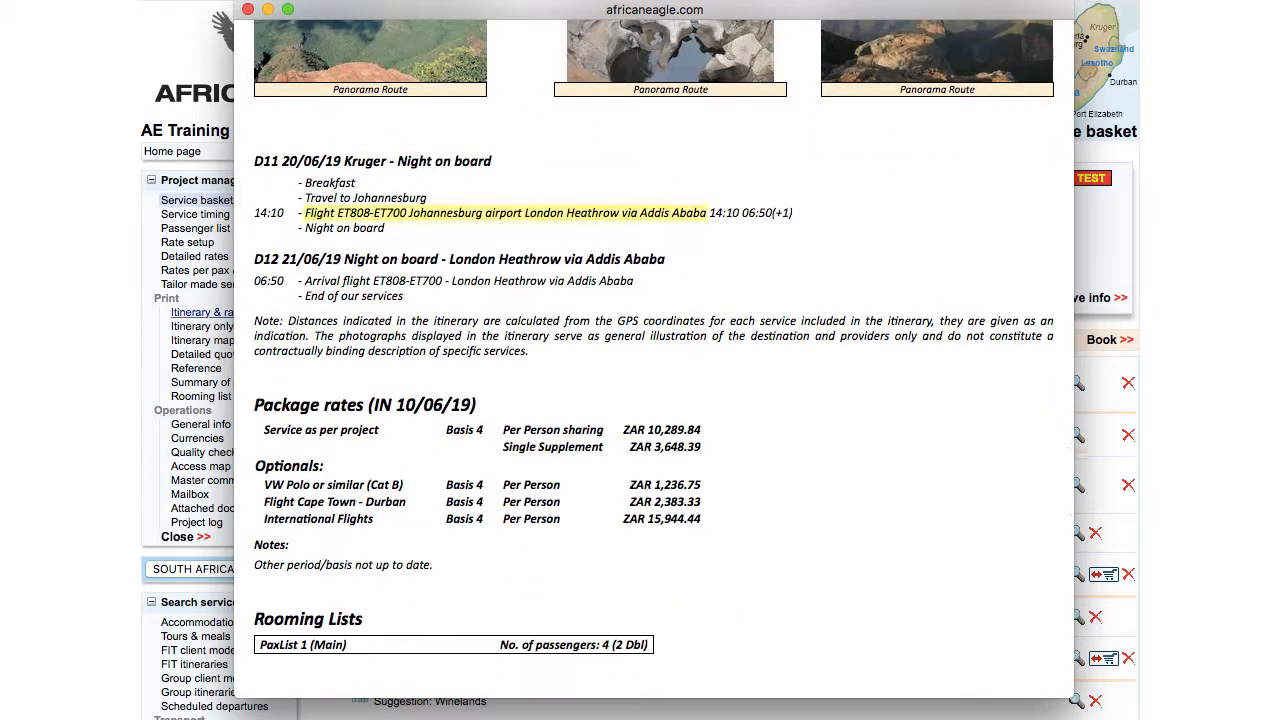